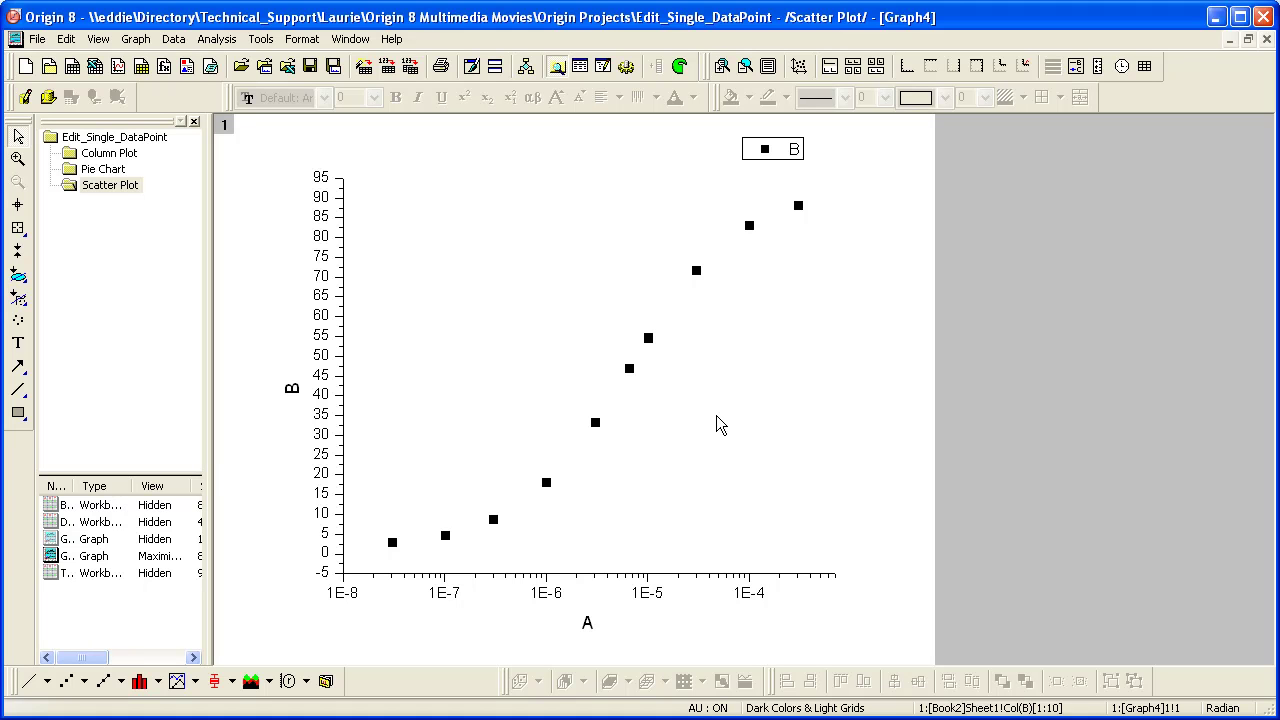
Restyle data point 6 as a filled circle of size 15 in Plot Details, leaving other points square
double_click(629, 369)
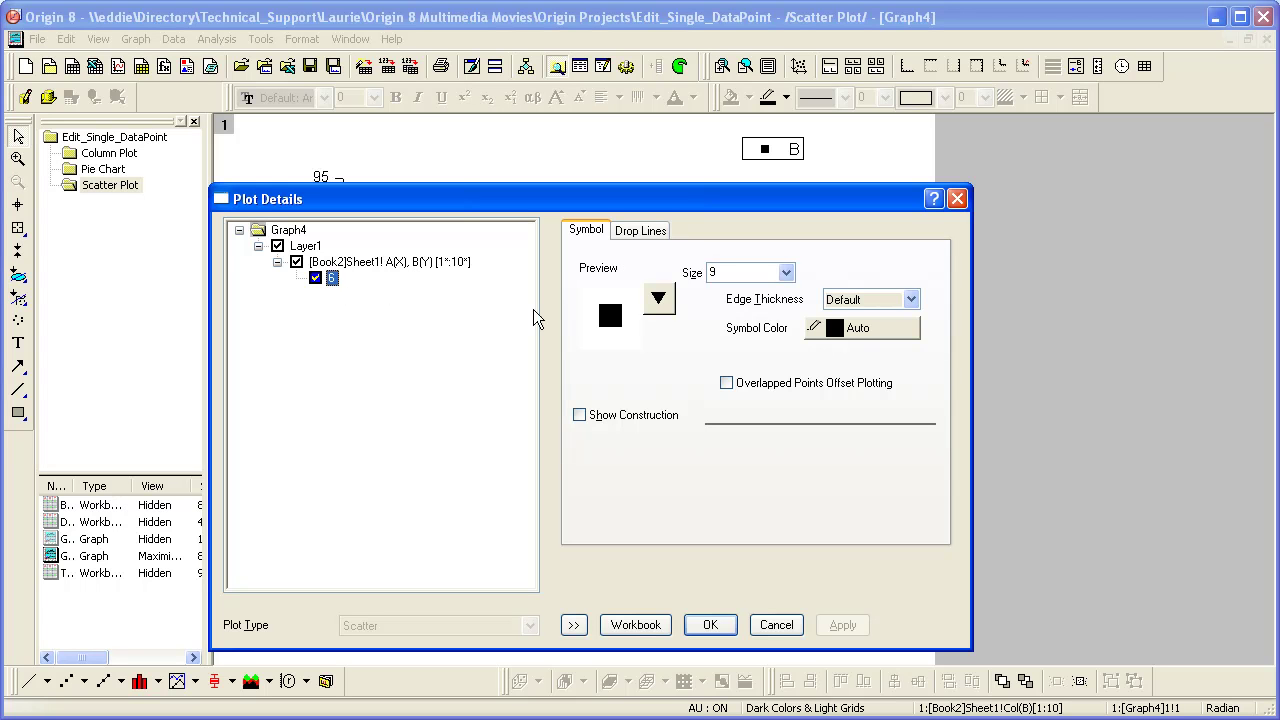
left_click(658, 298)
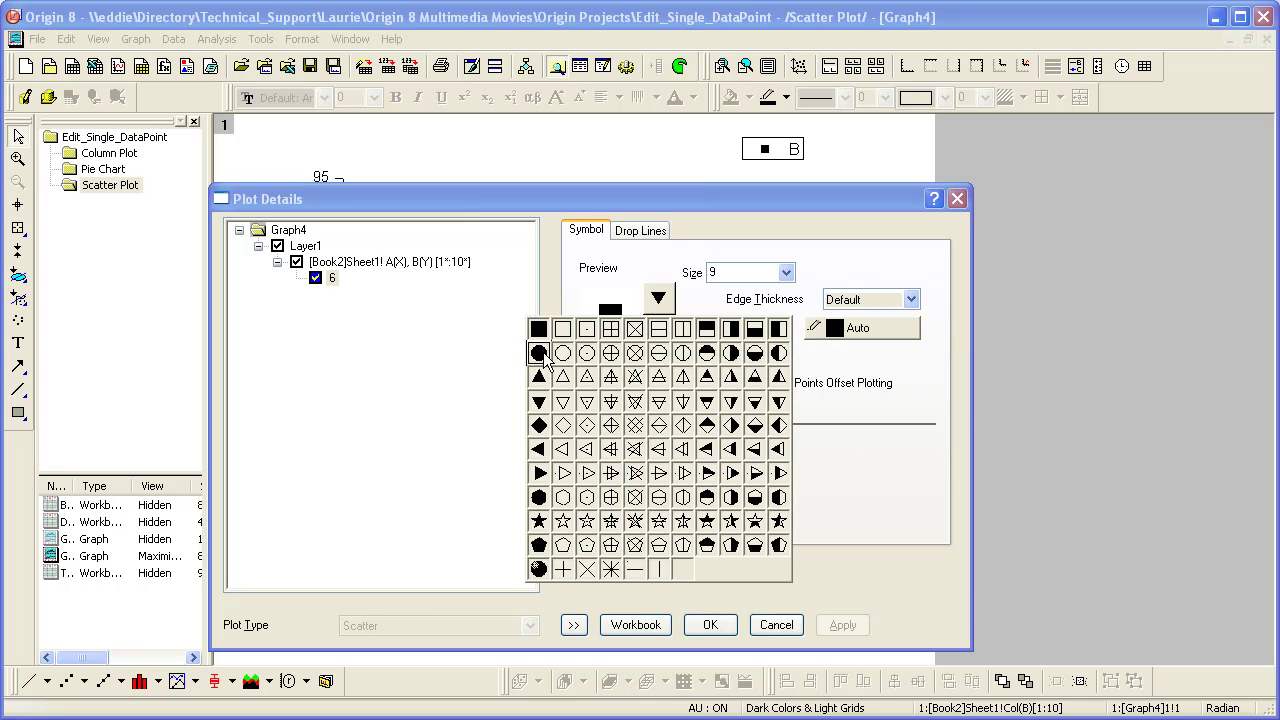
left_click(539, 353)
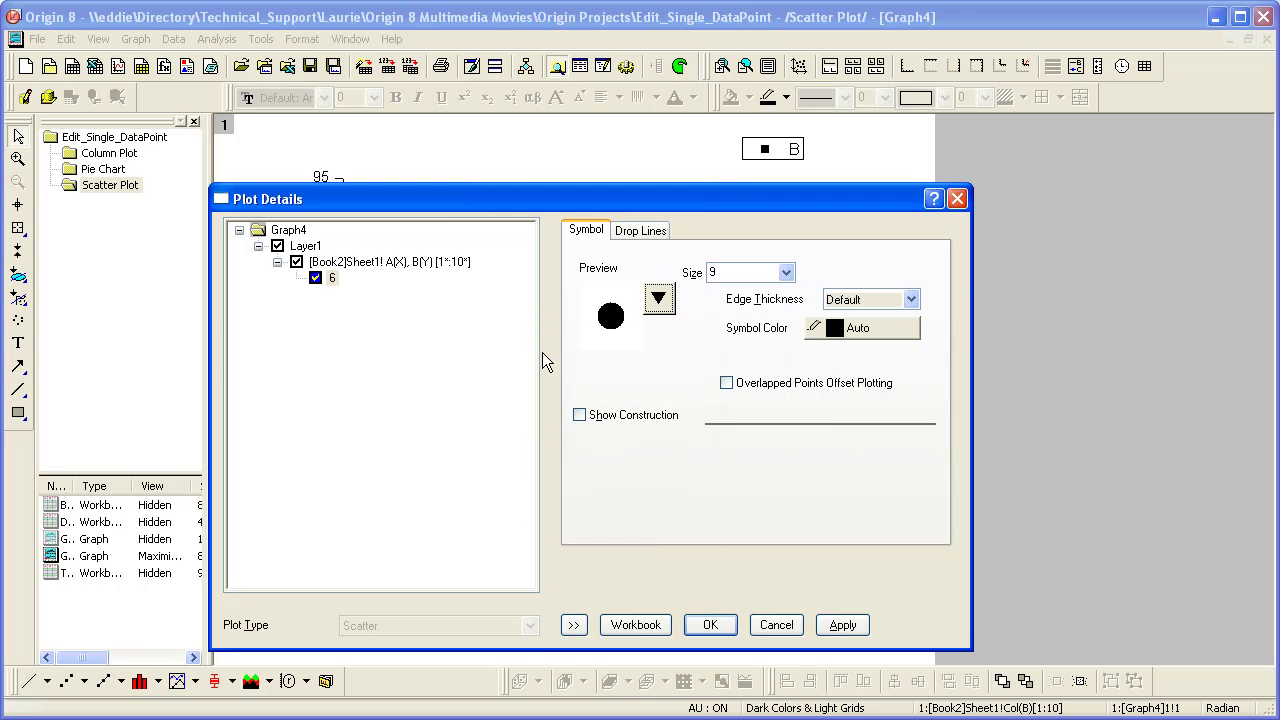
left_click(573, 625)
left_click_drag(858, 199, 1053, 156)
left_click(1040, 585)
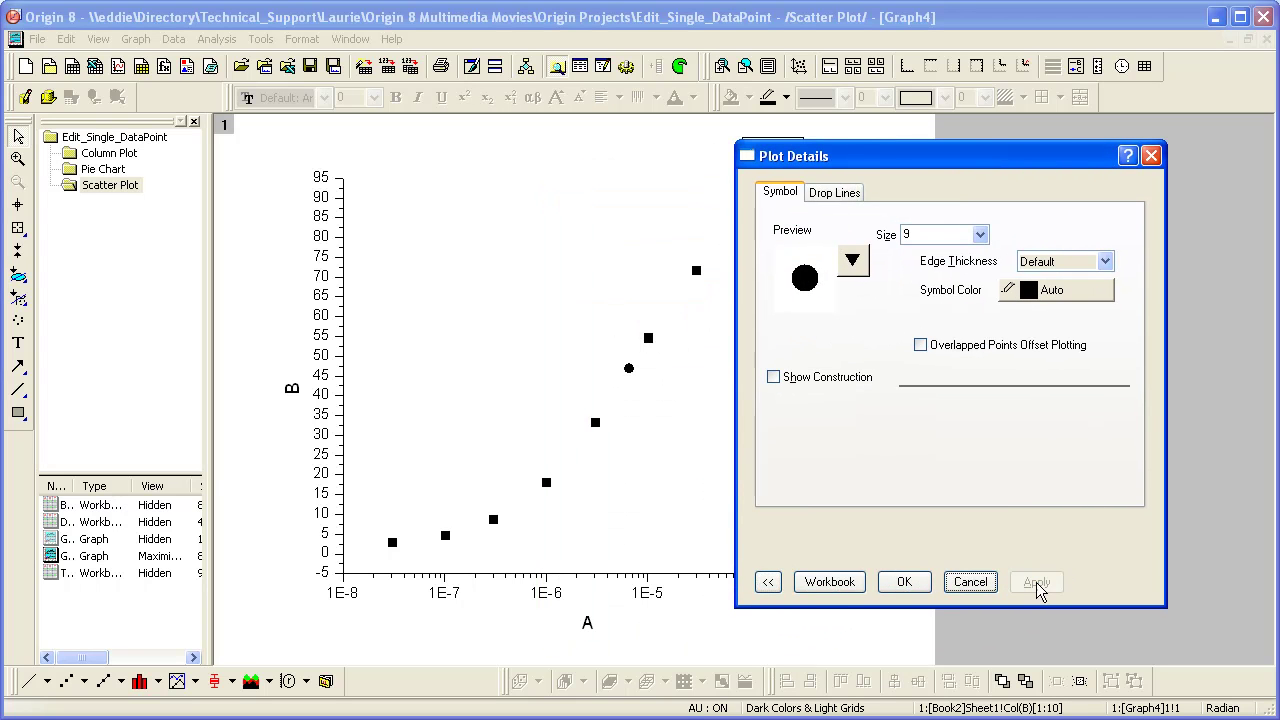
left_click(980, 234)
left_click(965, 340)
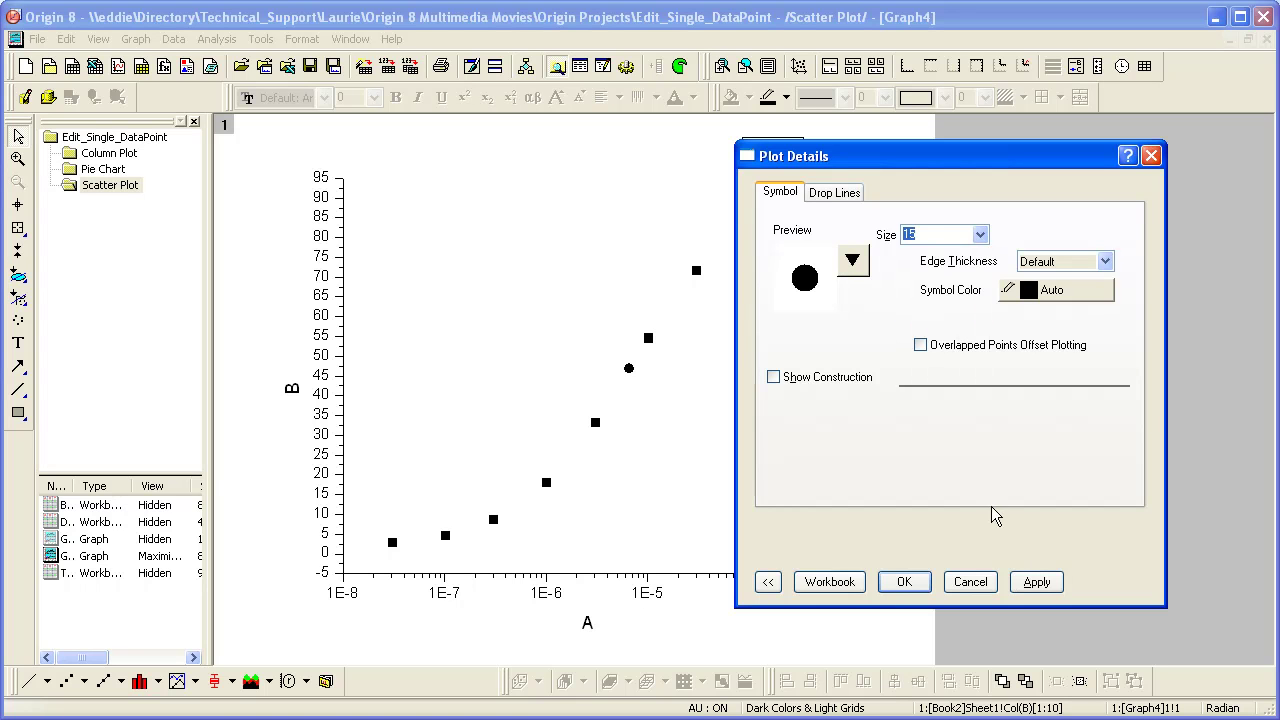
left_click(1028, 580)
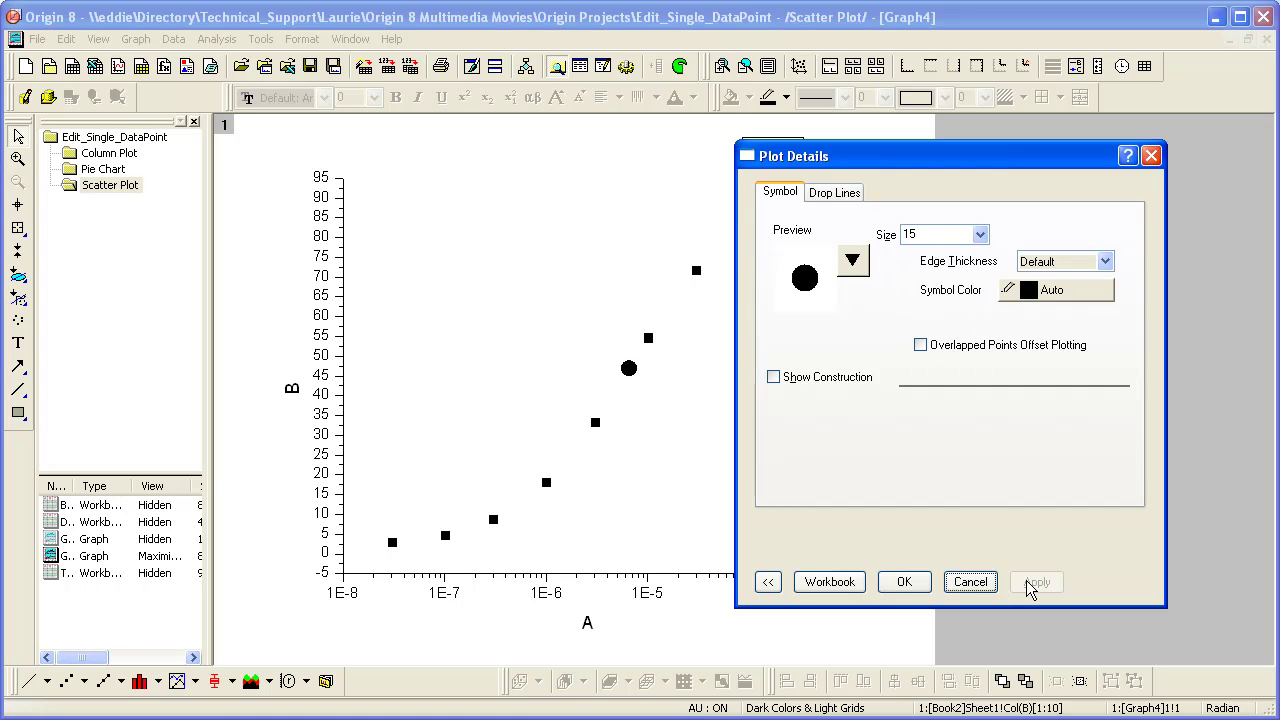
left_click(922, 583)
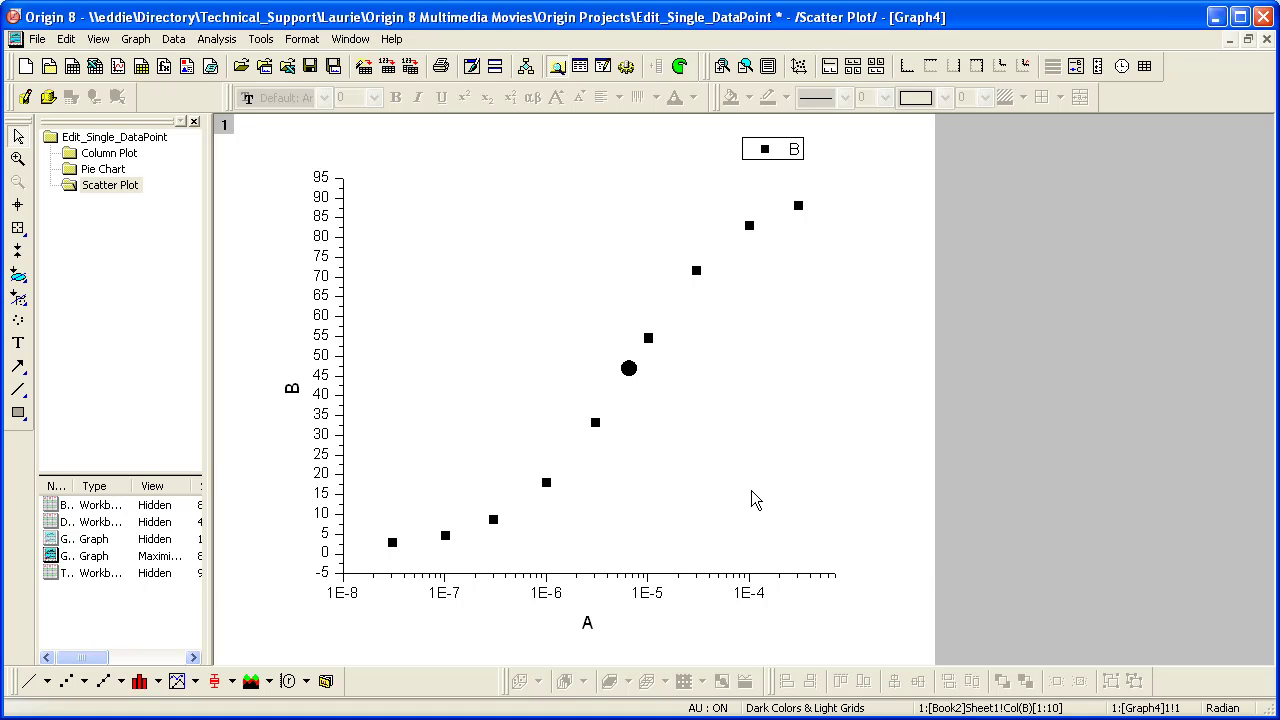
Turn on a vertical drop line for the enlarged circle point in Plot Details
left_click(633, 373)
double_click(633, 371)
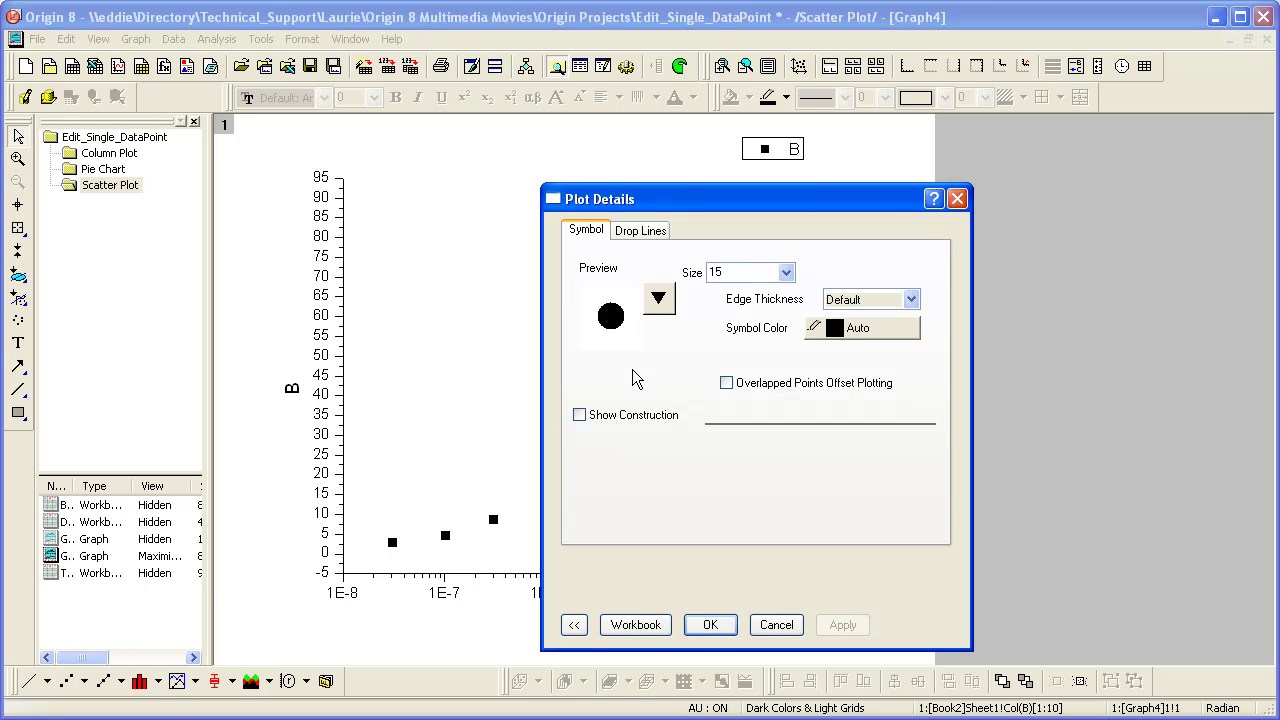
left_click(574, 624)
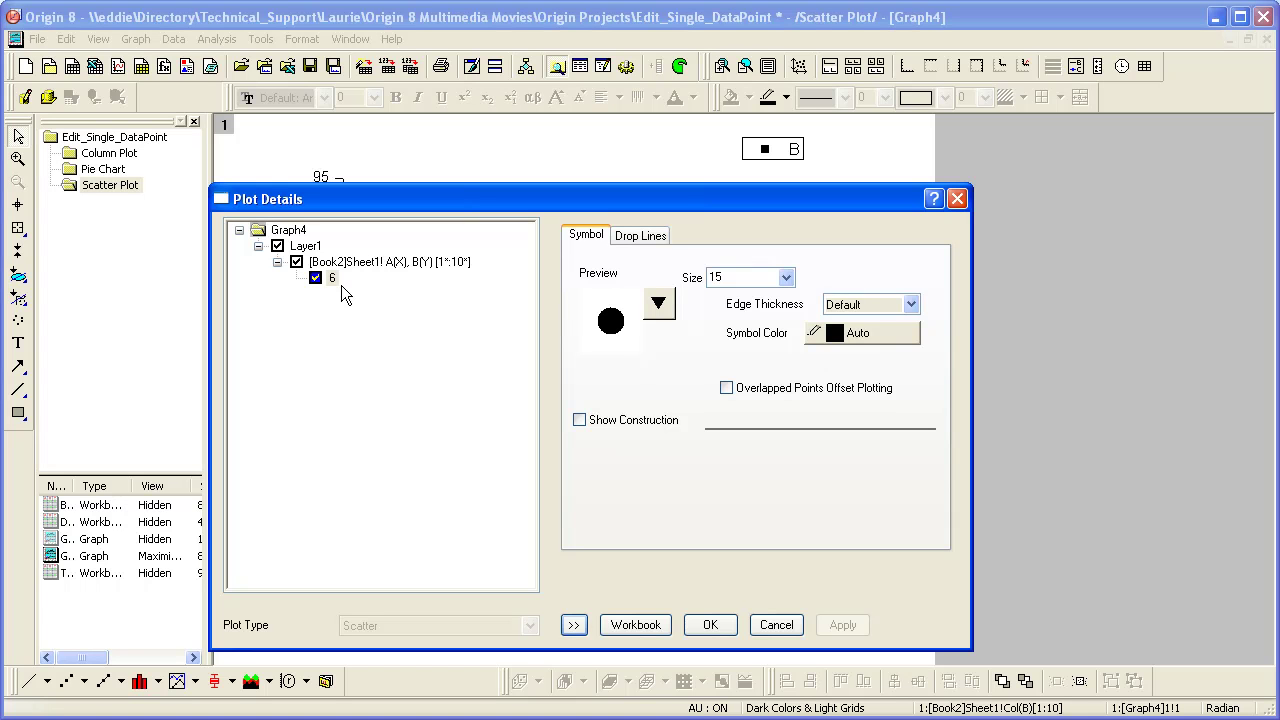
left_click(640, 237)
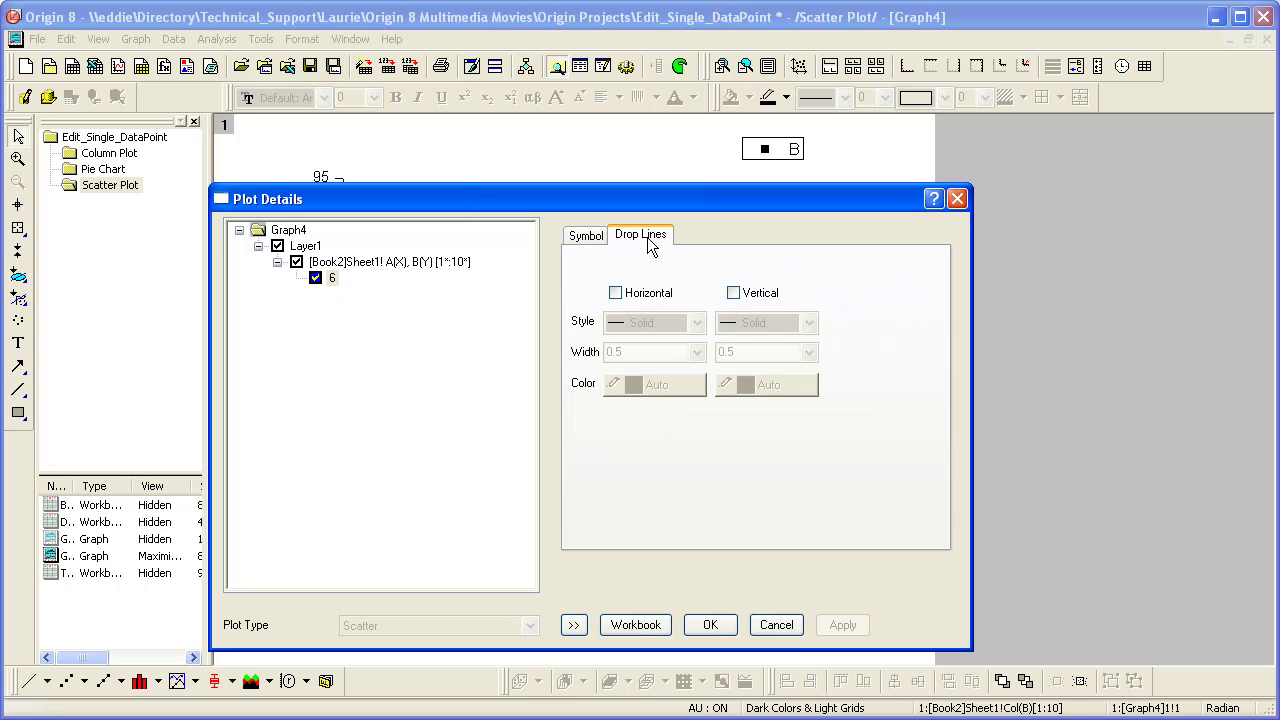
left_click(746, 293)
left_click(573, 624)
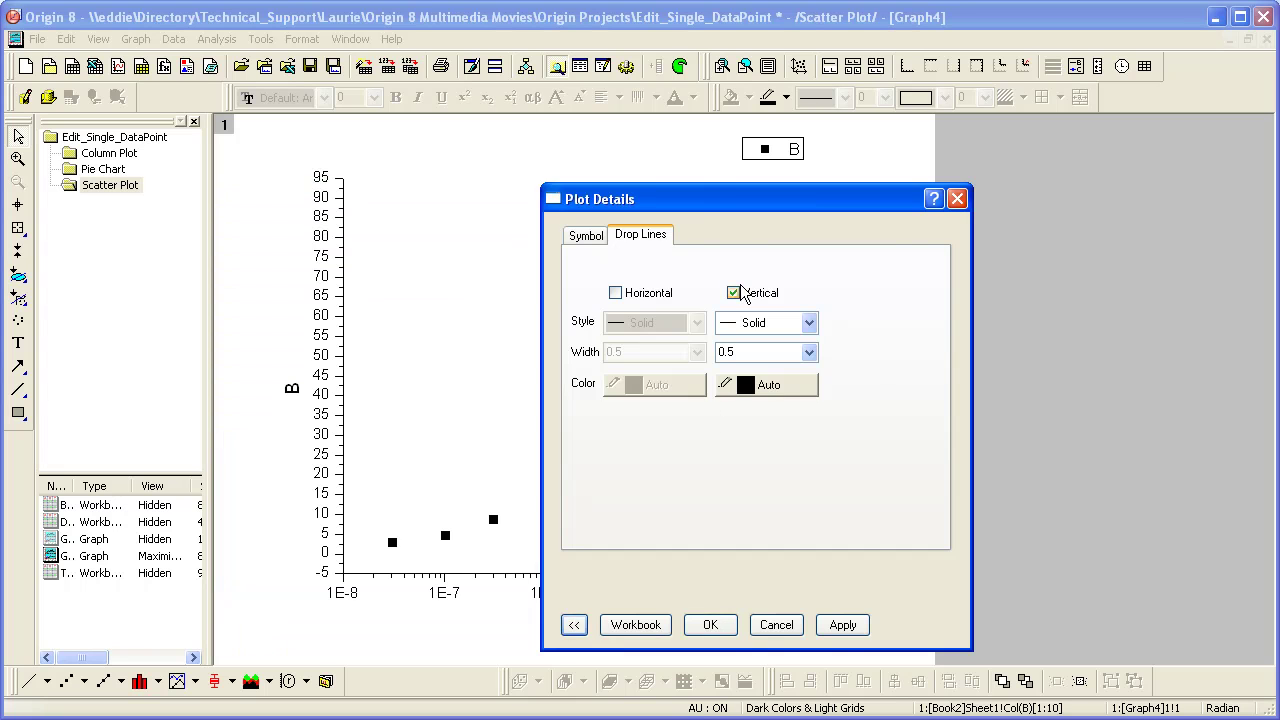
left_click_drag(735, 205, 983, 165)
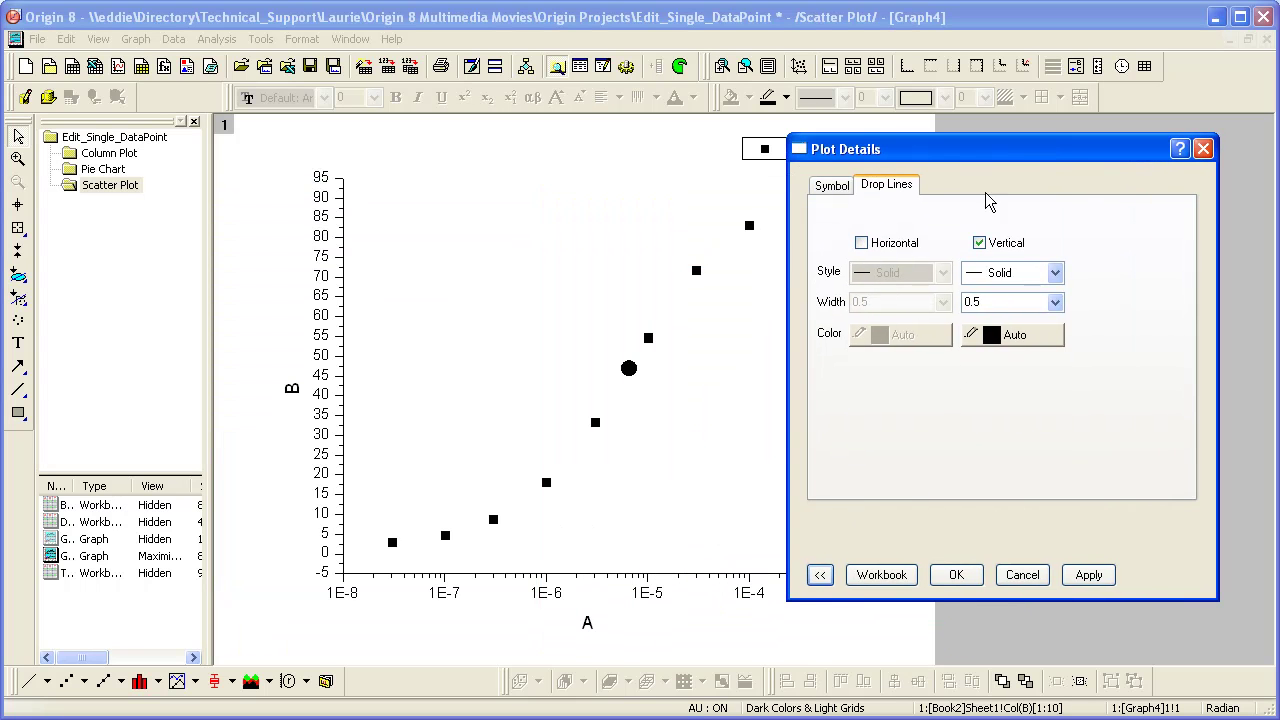
left_click(1088, 576)
left_click(963, 578)
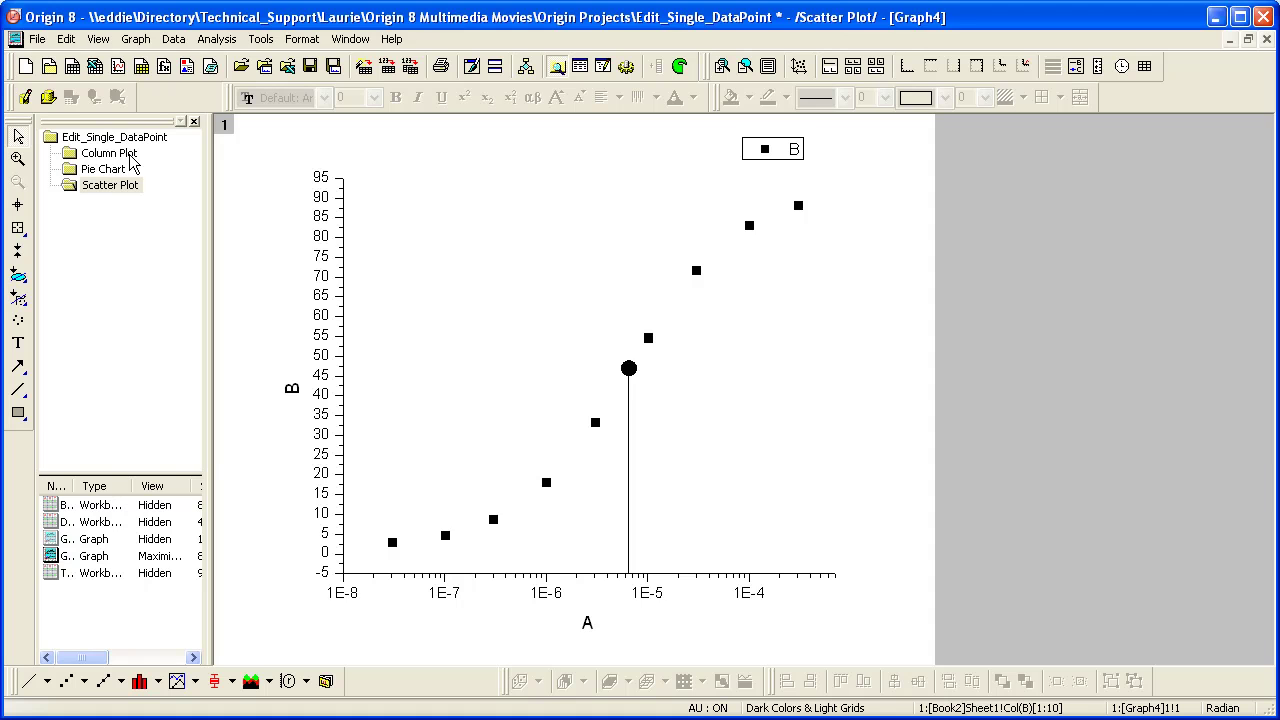
Switch to the Column Plot graph and fill all its bars blue instead of red
left_click(131, 156)
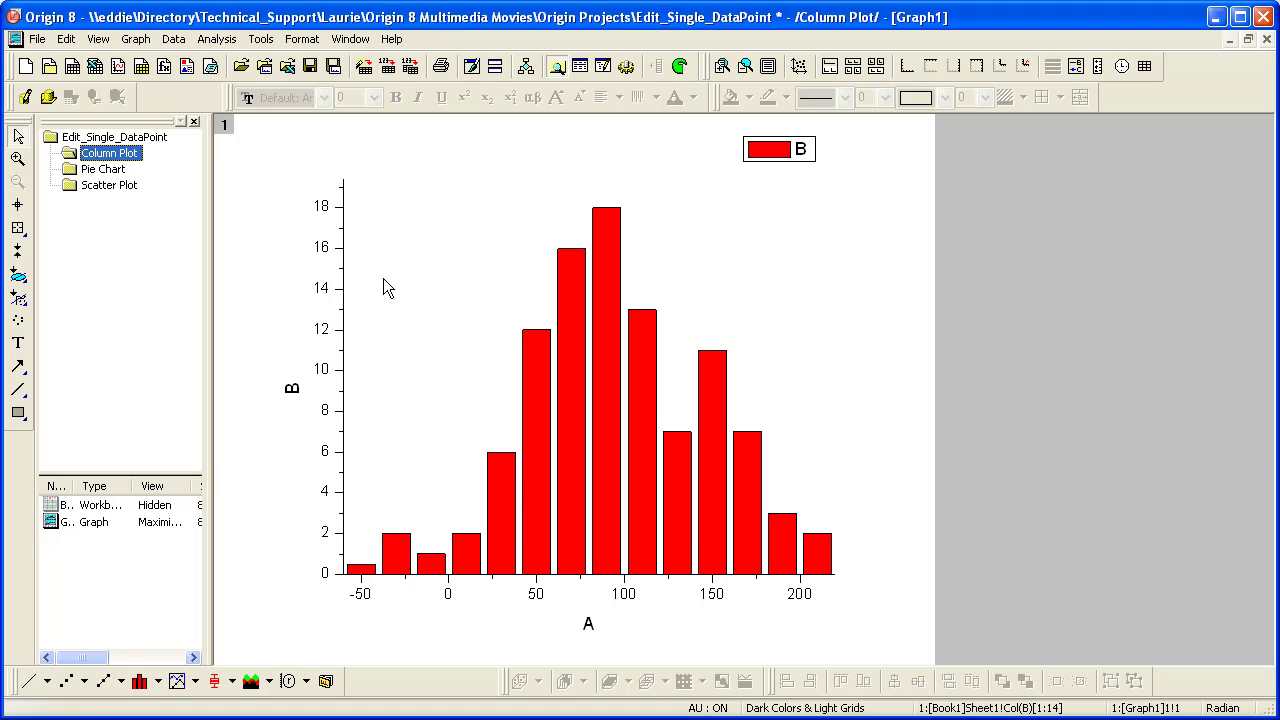
left_click(531, 369)
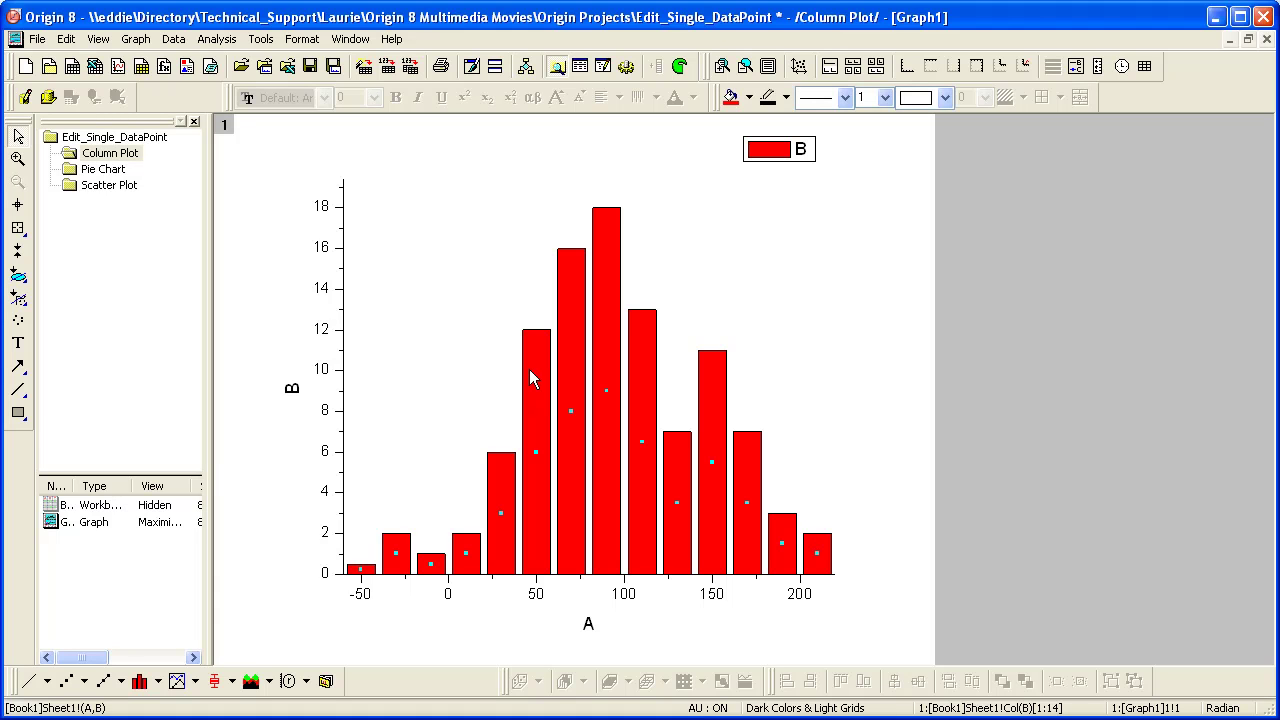
left_click(749, 97)
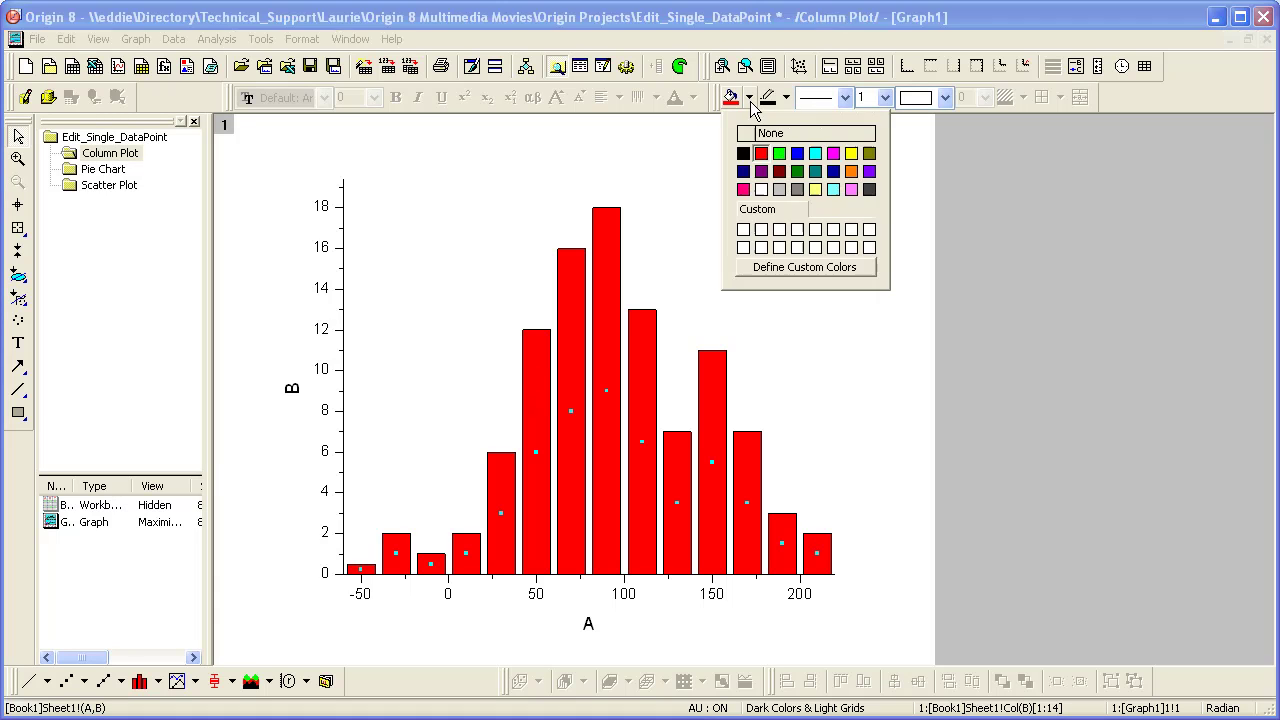
left_click(797, 153)
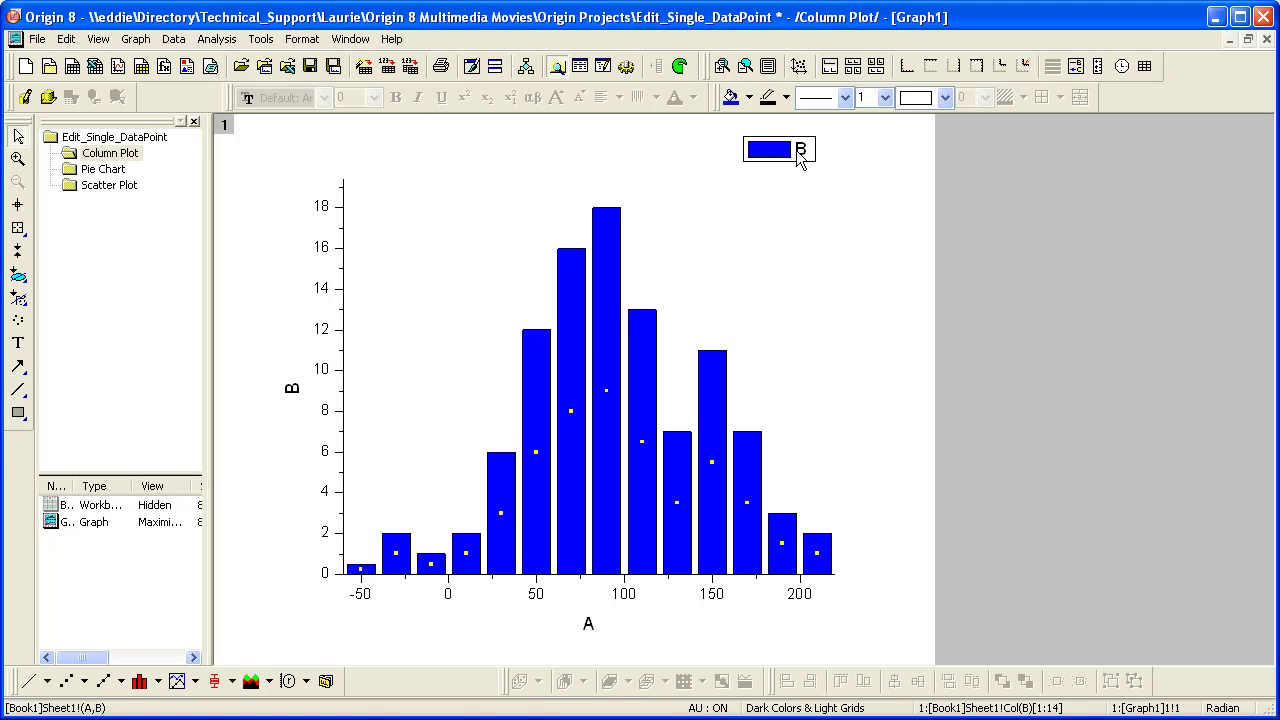
left_click(1006, 258)
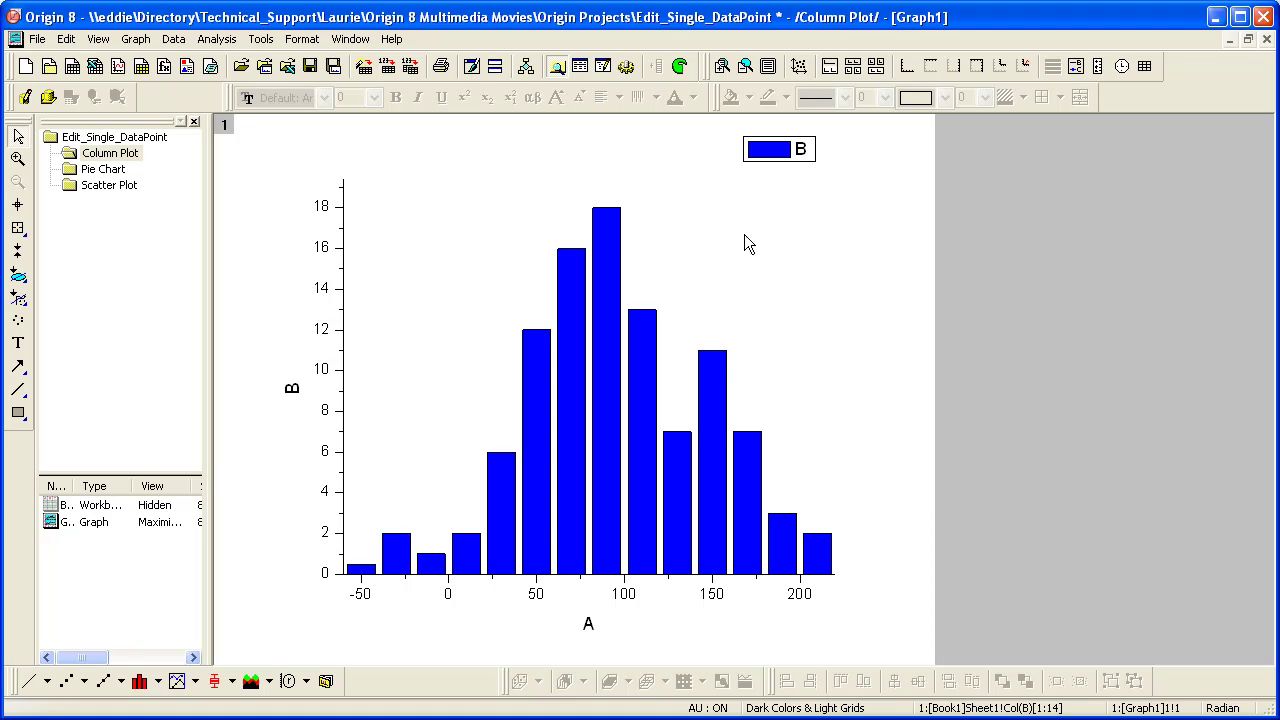
Fill only the tallest column red
left_click(613, 243)
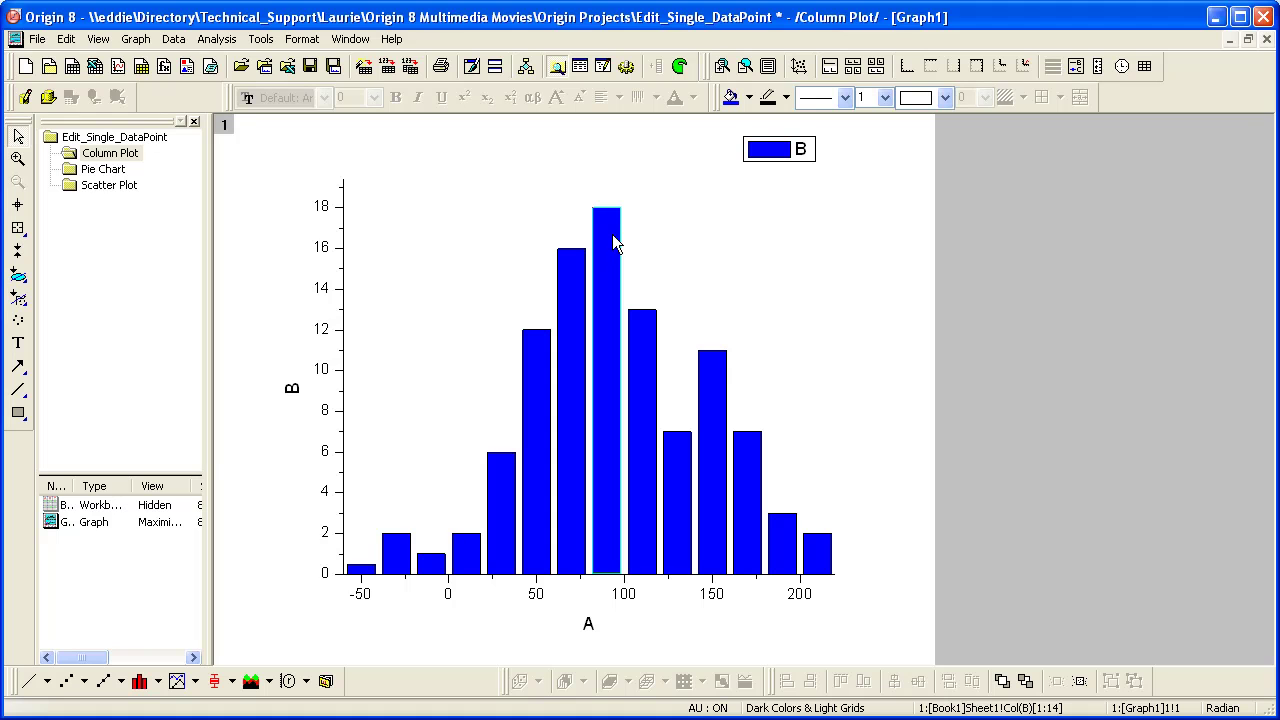
left_click(749, 98)
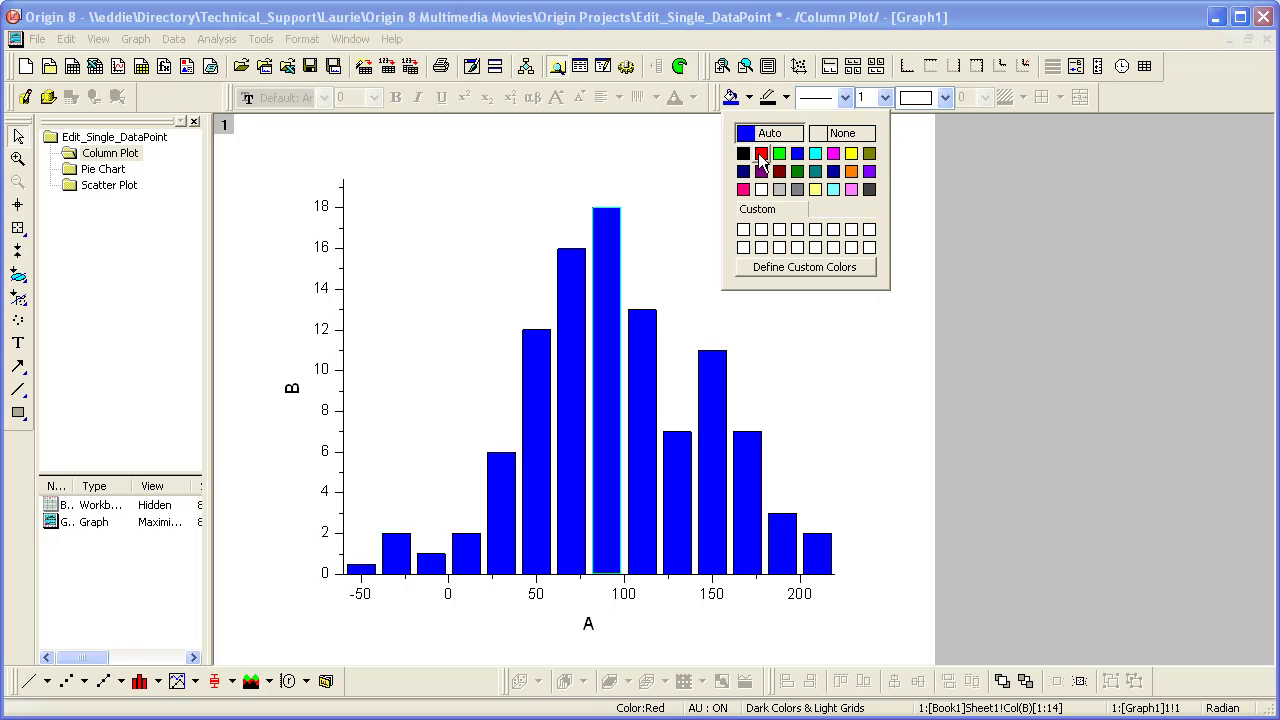
left_click(761, 153)
left_click(973, 283)
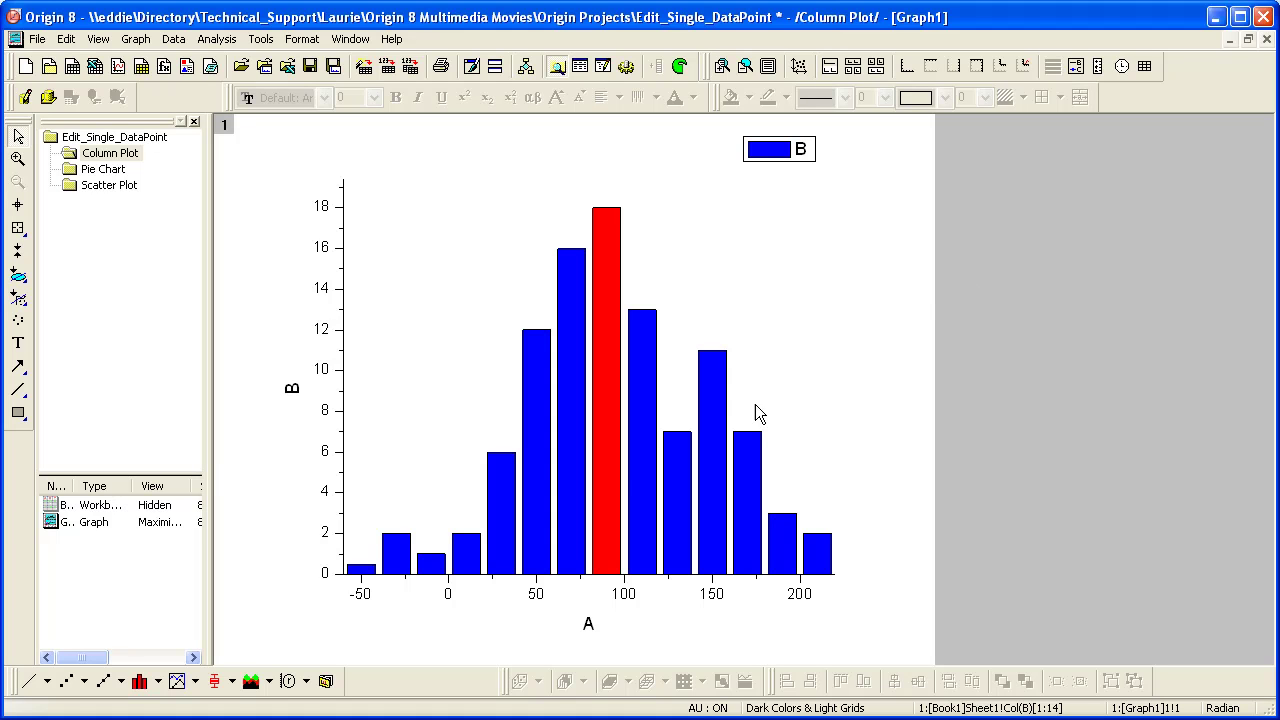
Fill only the leftmost -50 column green
left_click(363, 569)
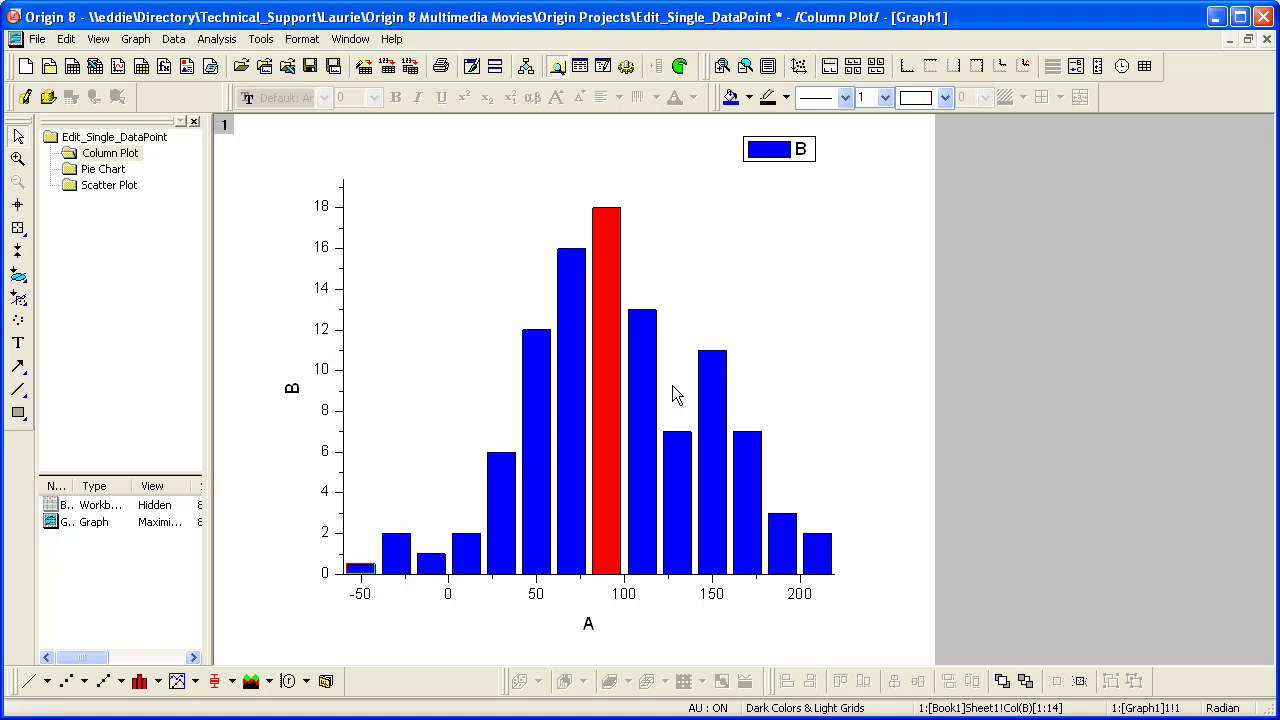
left_click(749, 98)
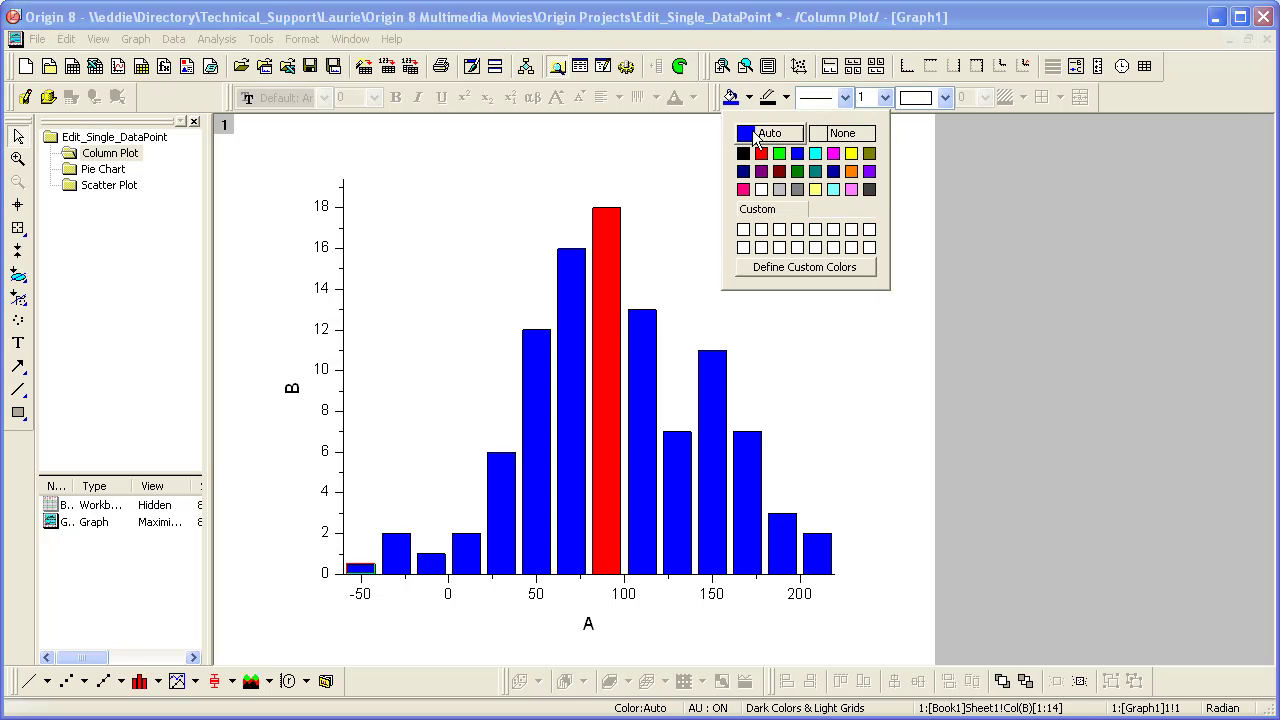
left_click(779, 154)
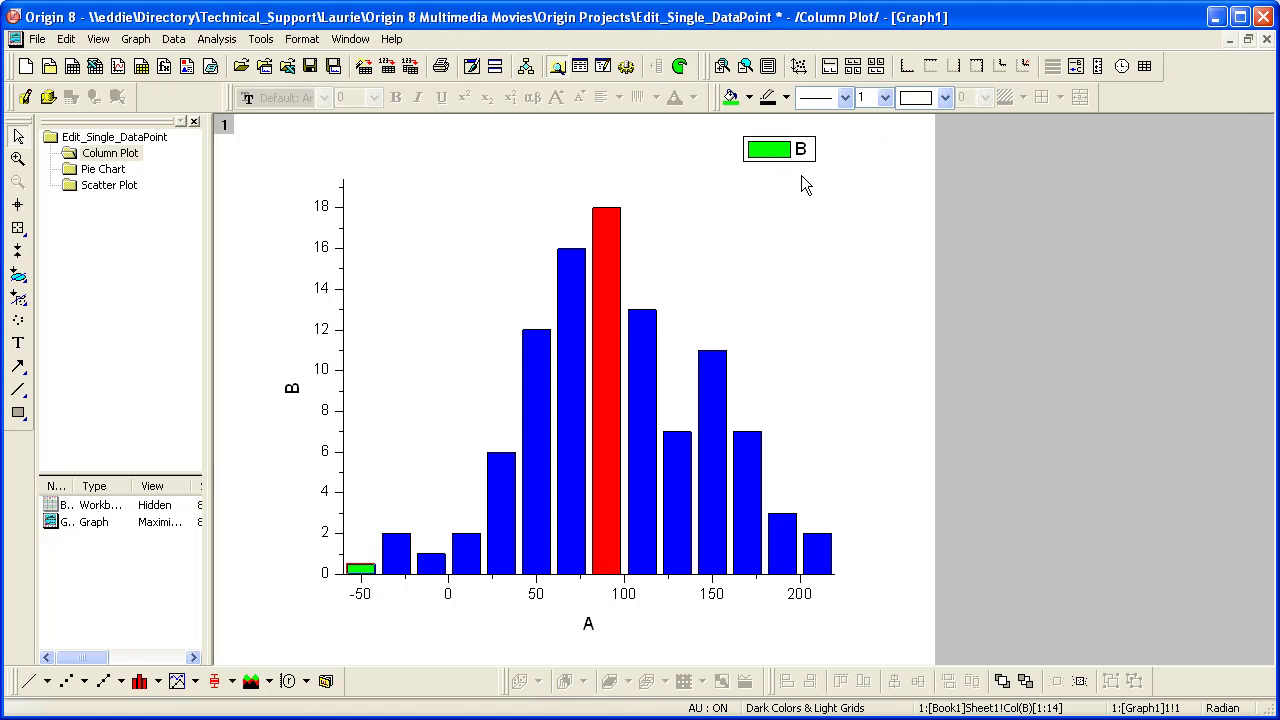
left_click(951, 358)
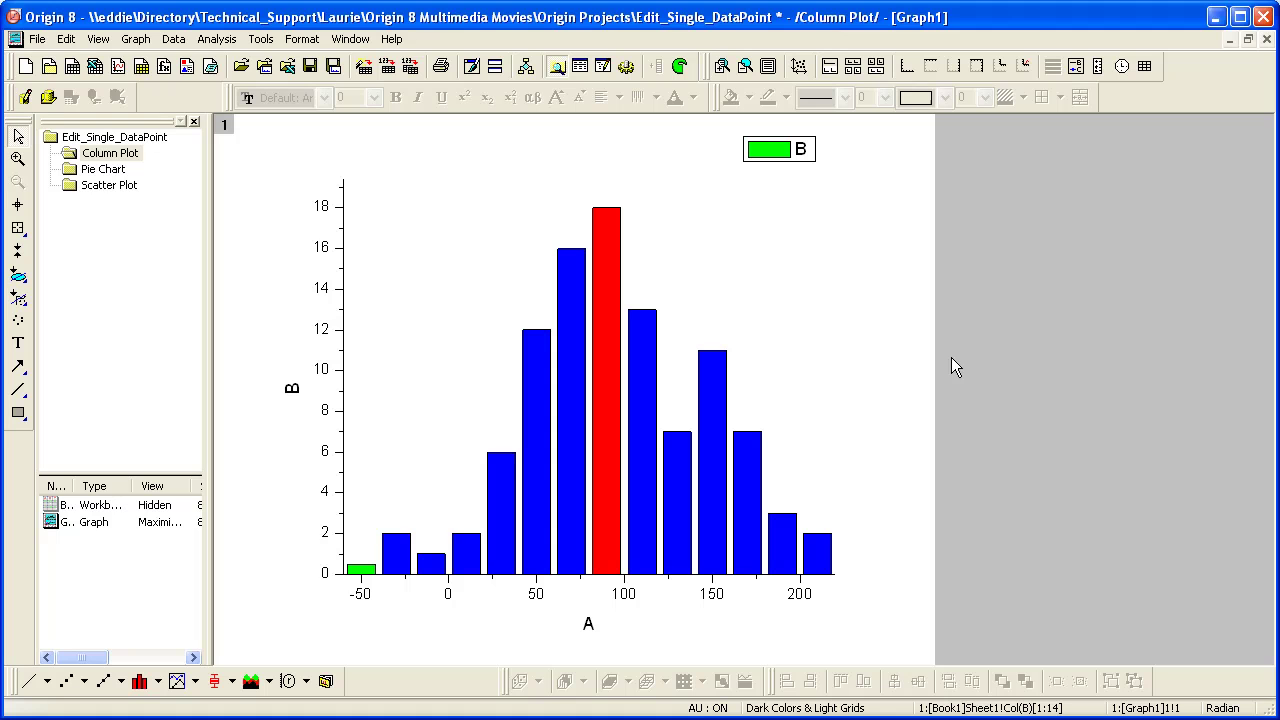
Delete the custom formatting of point 1 and the red column so both return to blue
double_click(605, 355)
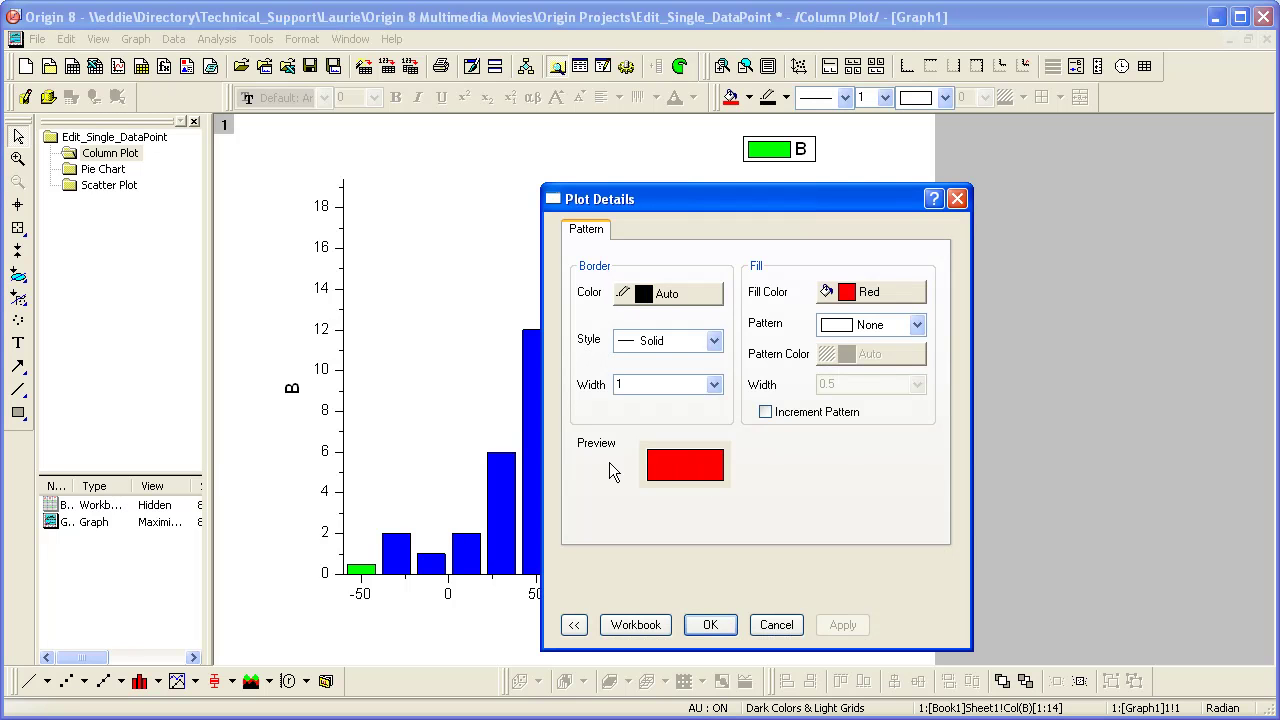
left_click(574, 626)
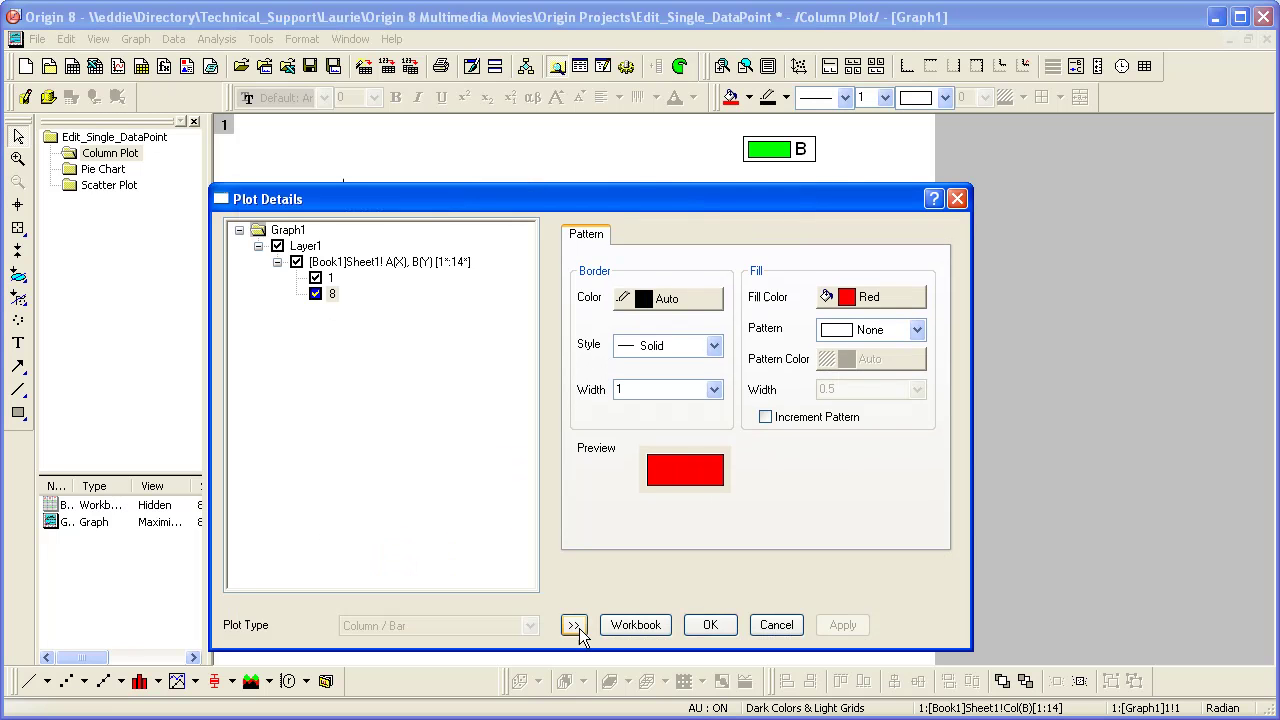
right_click(332, 279)
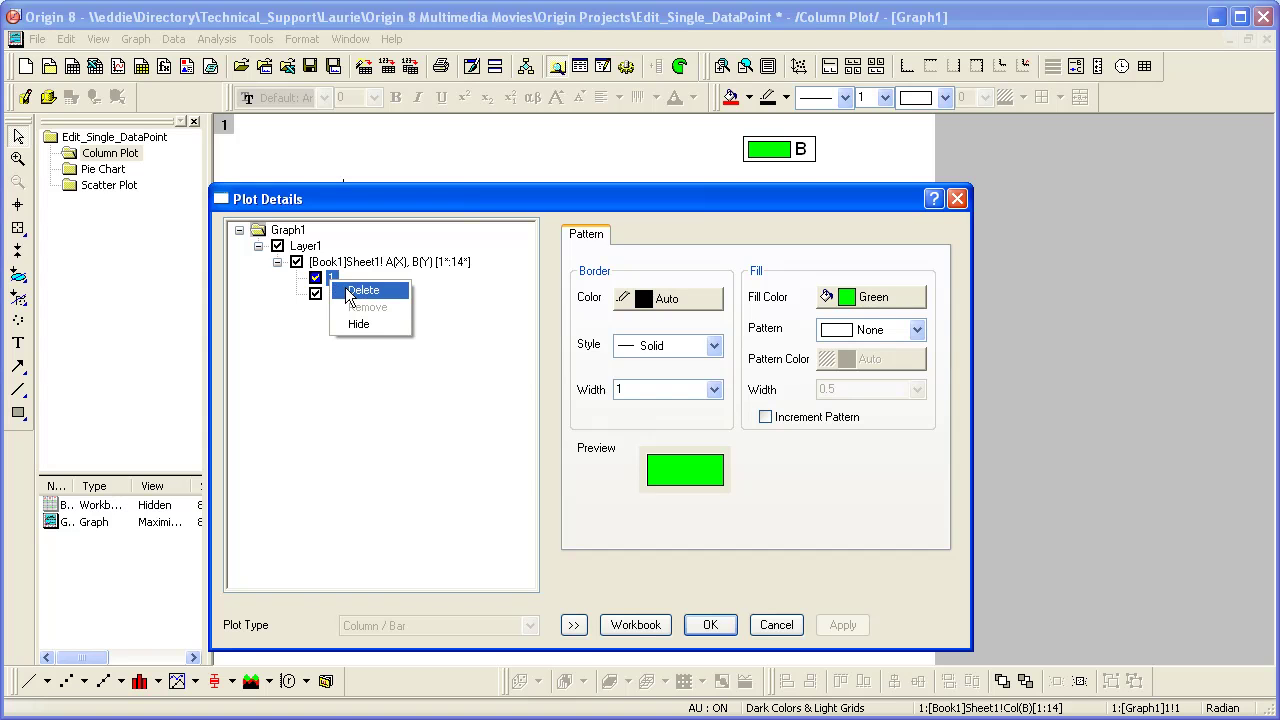
left_click(362, 290)
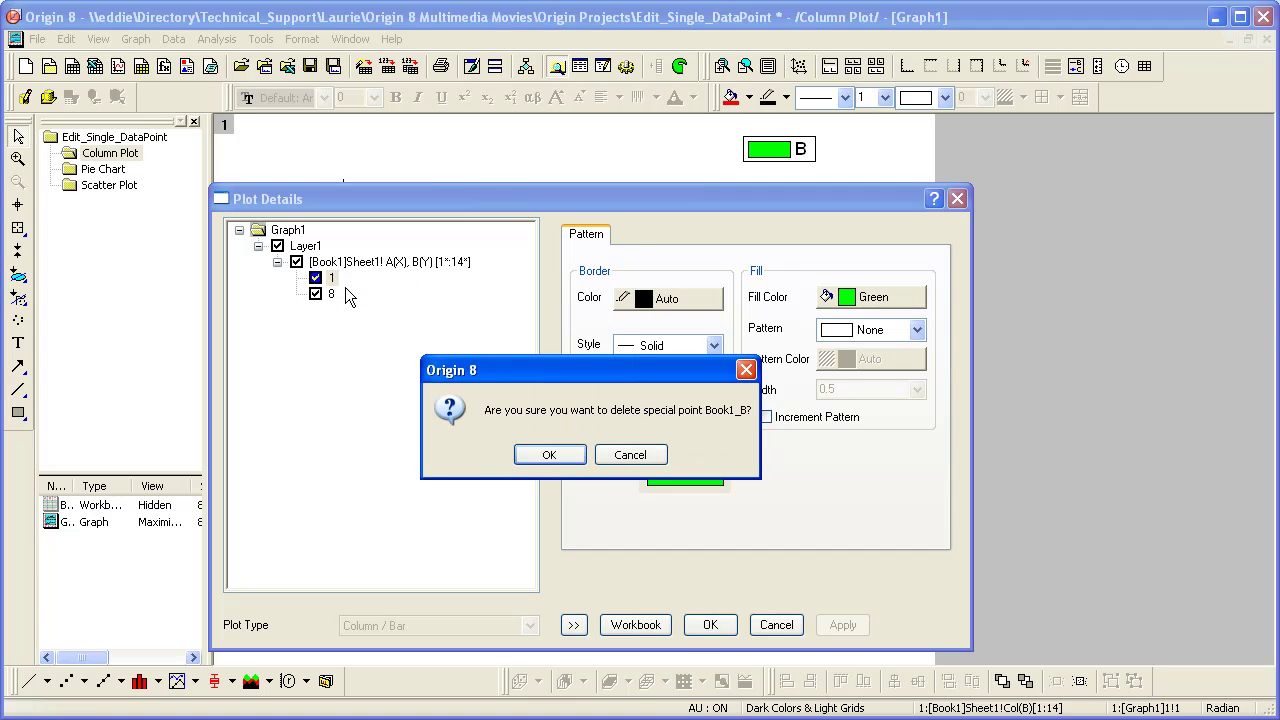
left_click(538, 463)
left_click(575, 625)
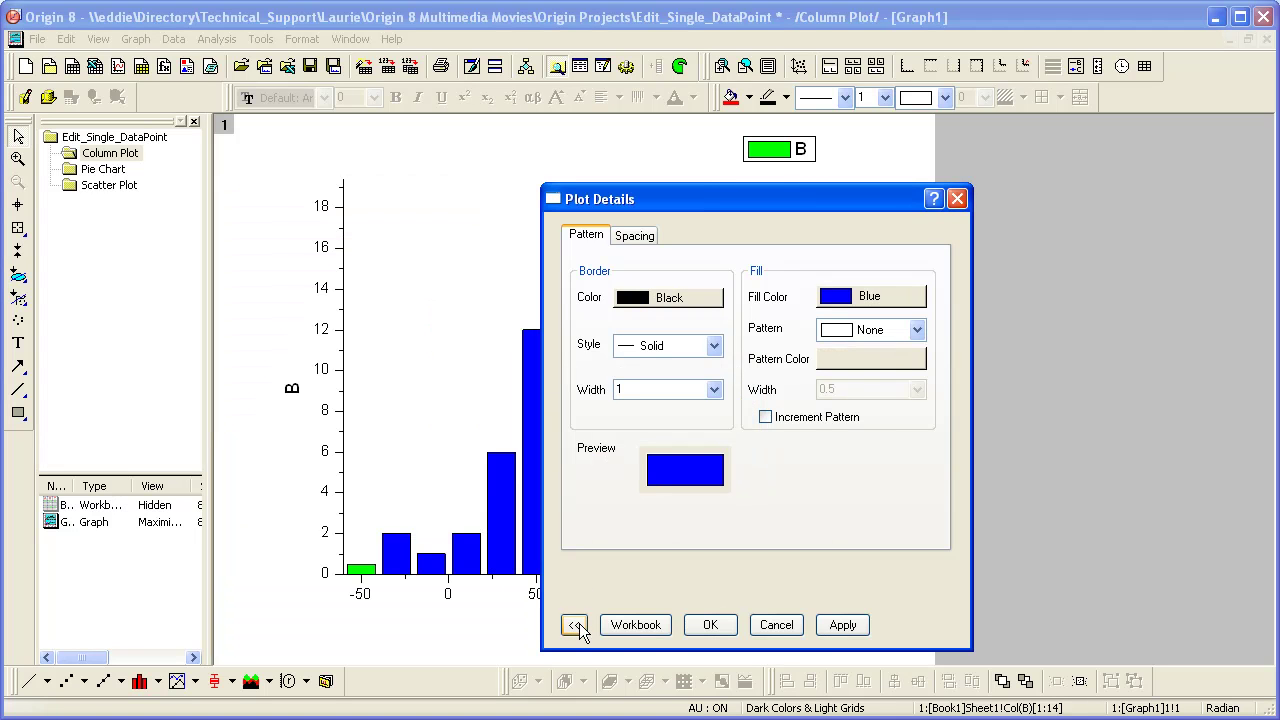
left_click(832, 627)
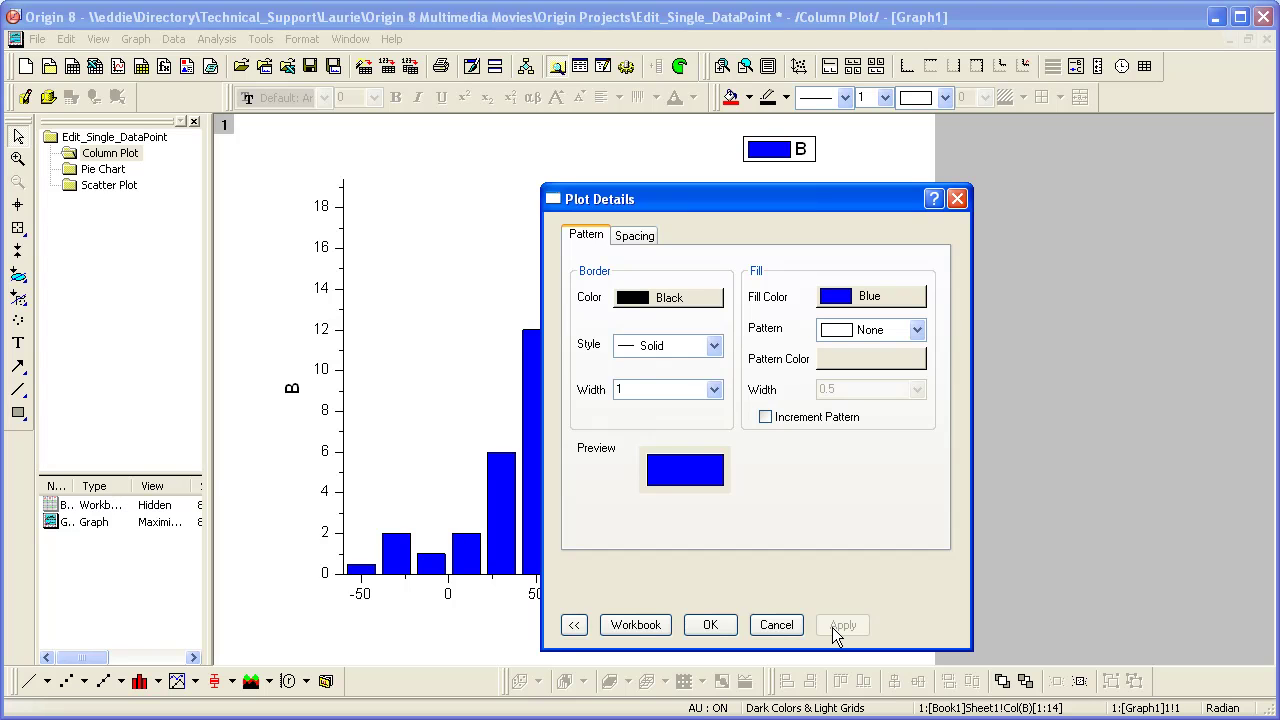
left_click(708, 629)
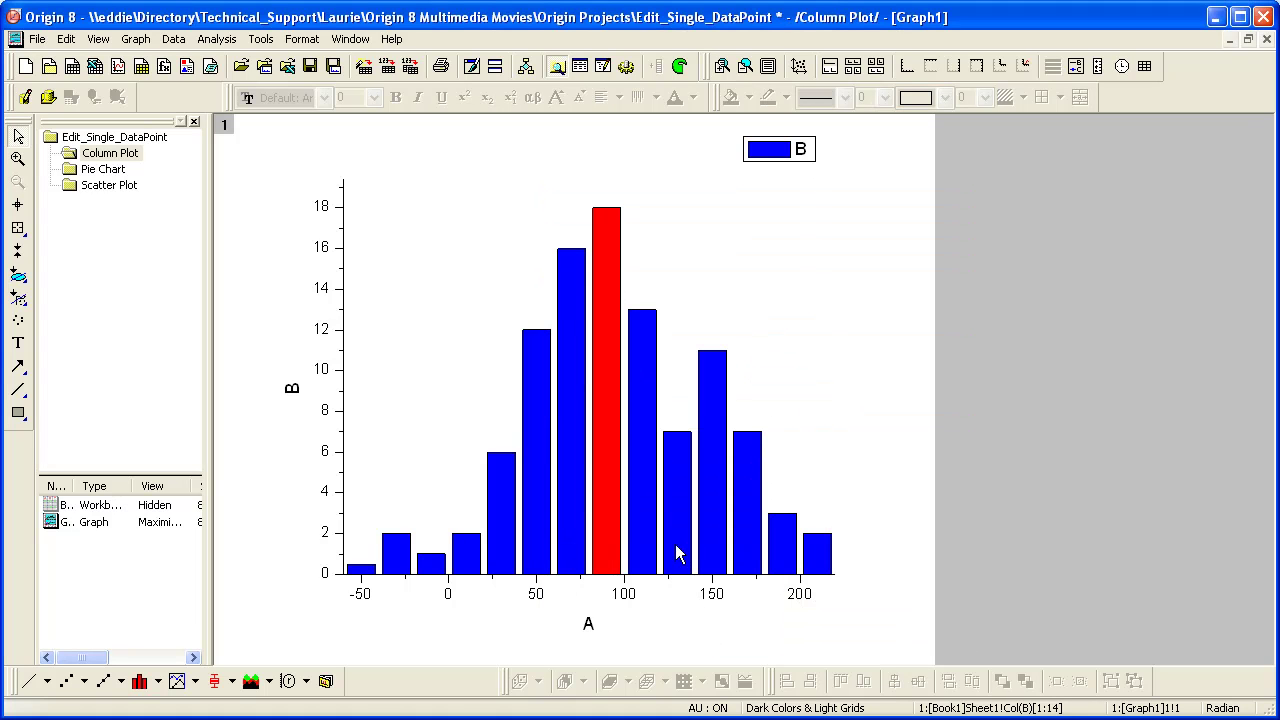
right_click(606, 477)
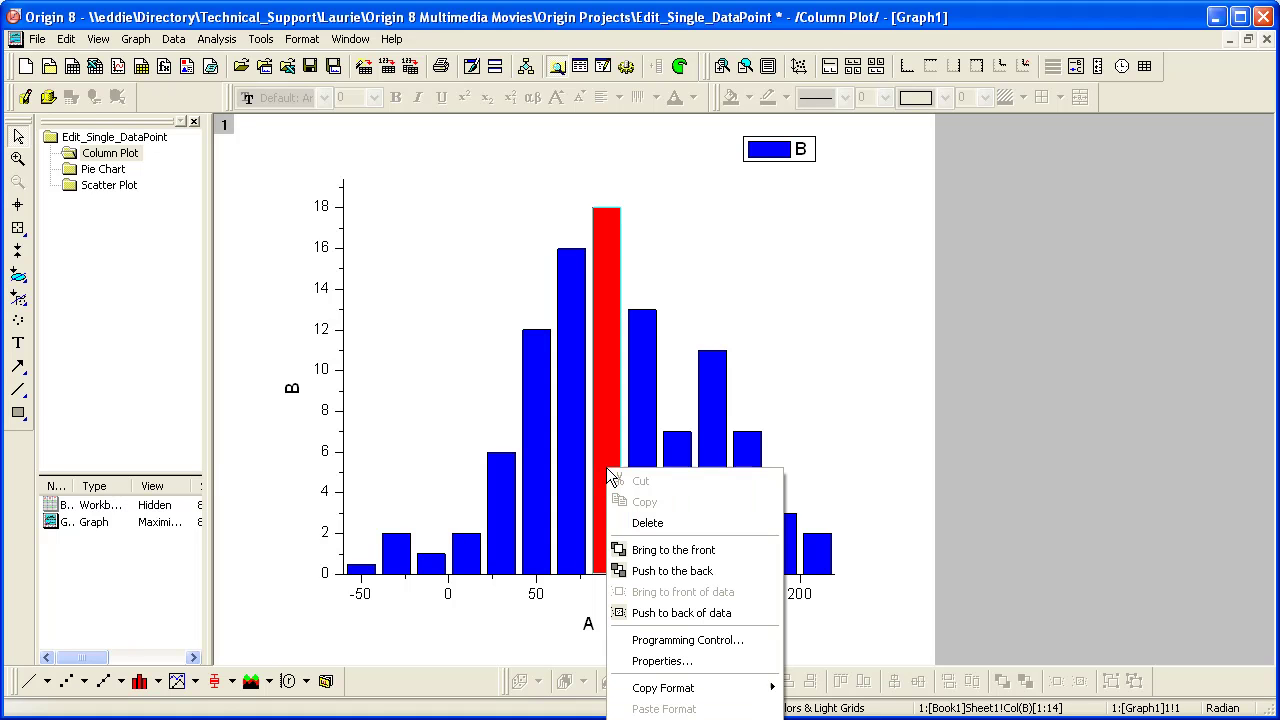
left_click(647, 523)
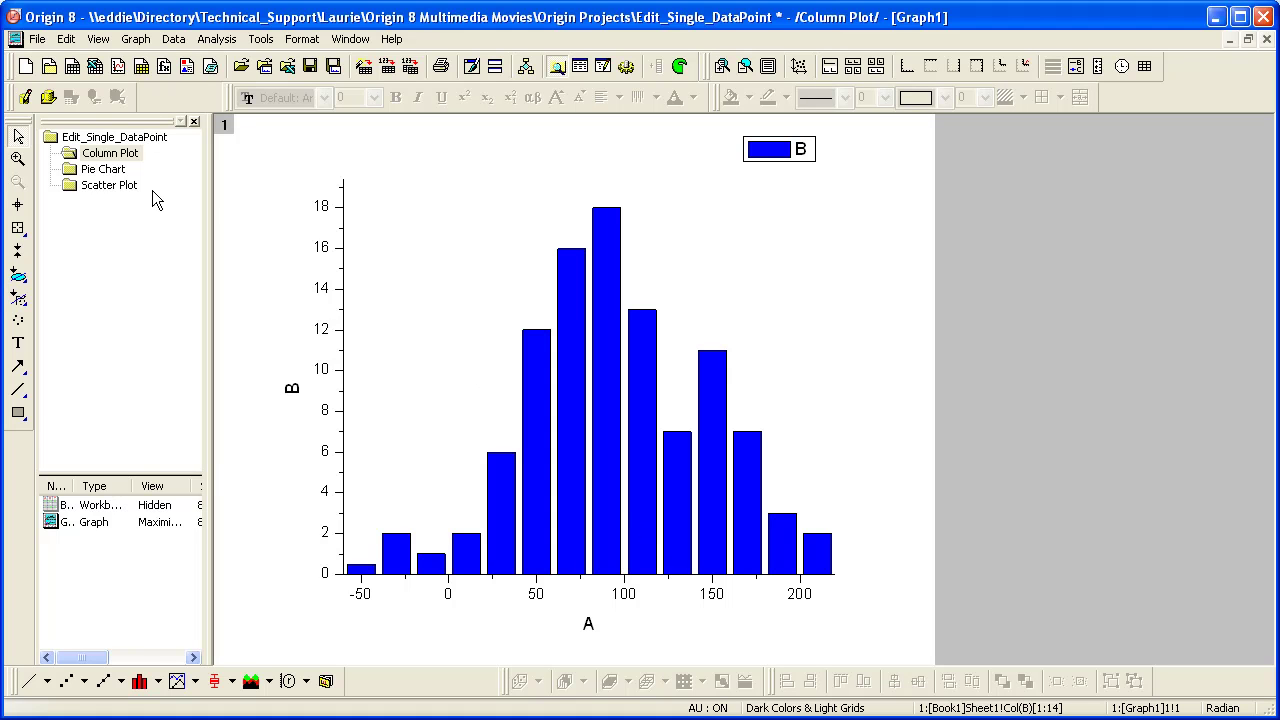
Switch to the Pie Chart and give the White slice a Sparse diagonal fill pattern
left_click(115, 170)
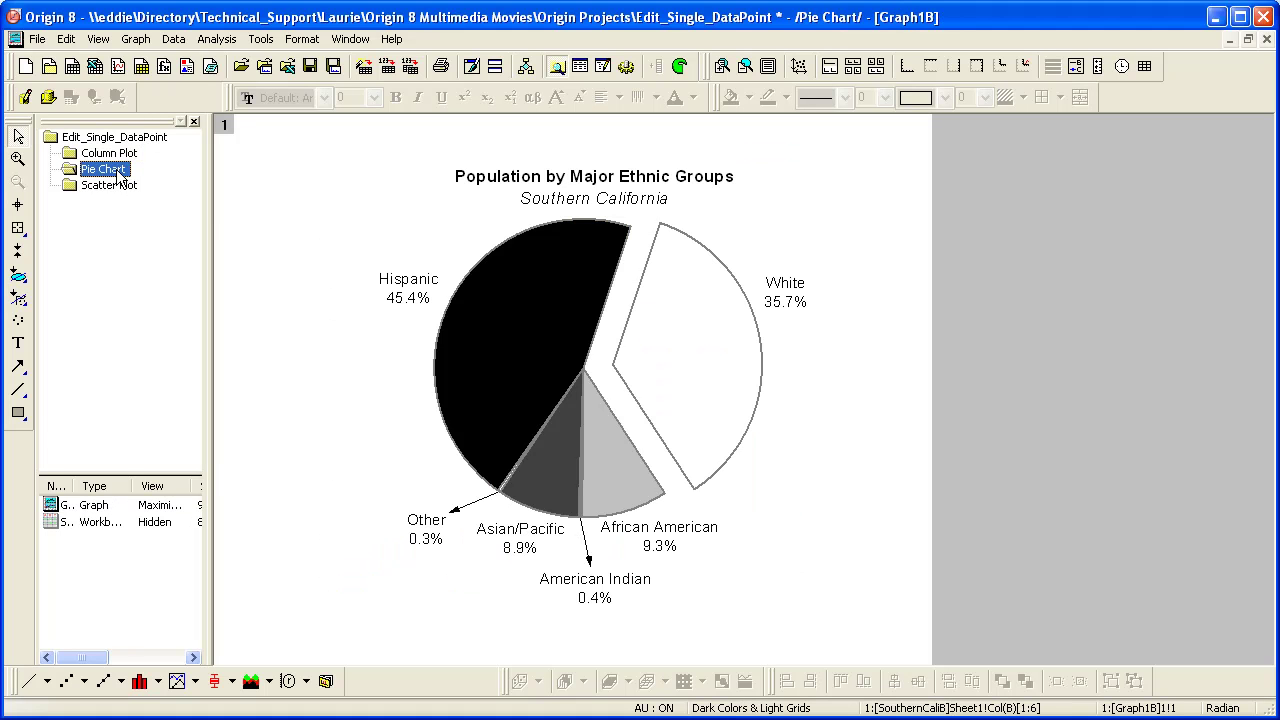
left_click(670, 366)
double_click(670, 366)
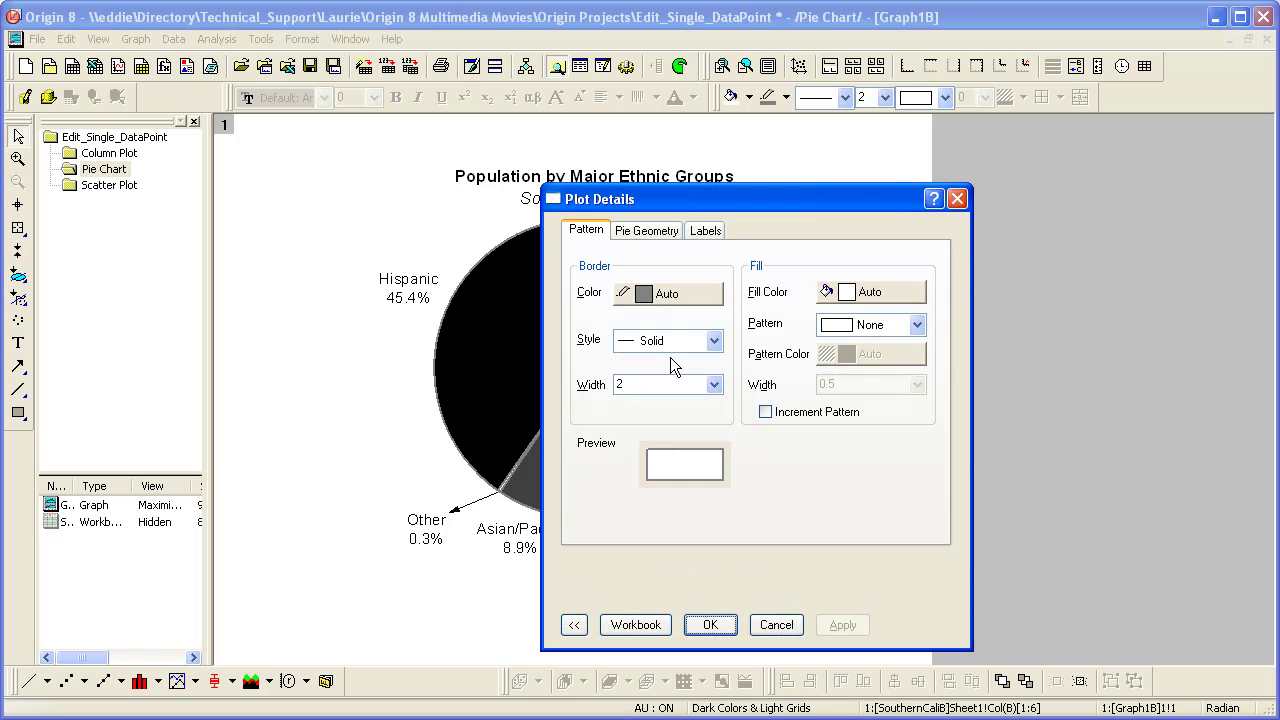
left_click(917, 328)
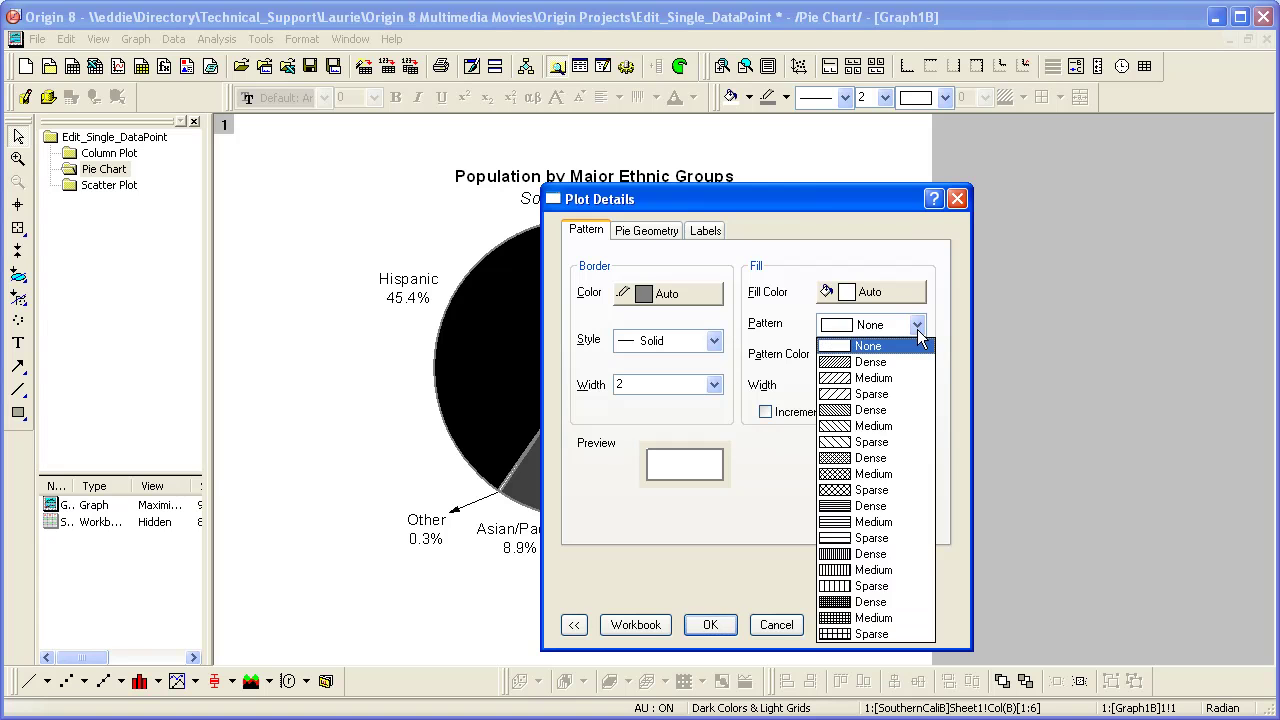
left_click(898, 440)
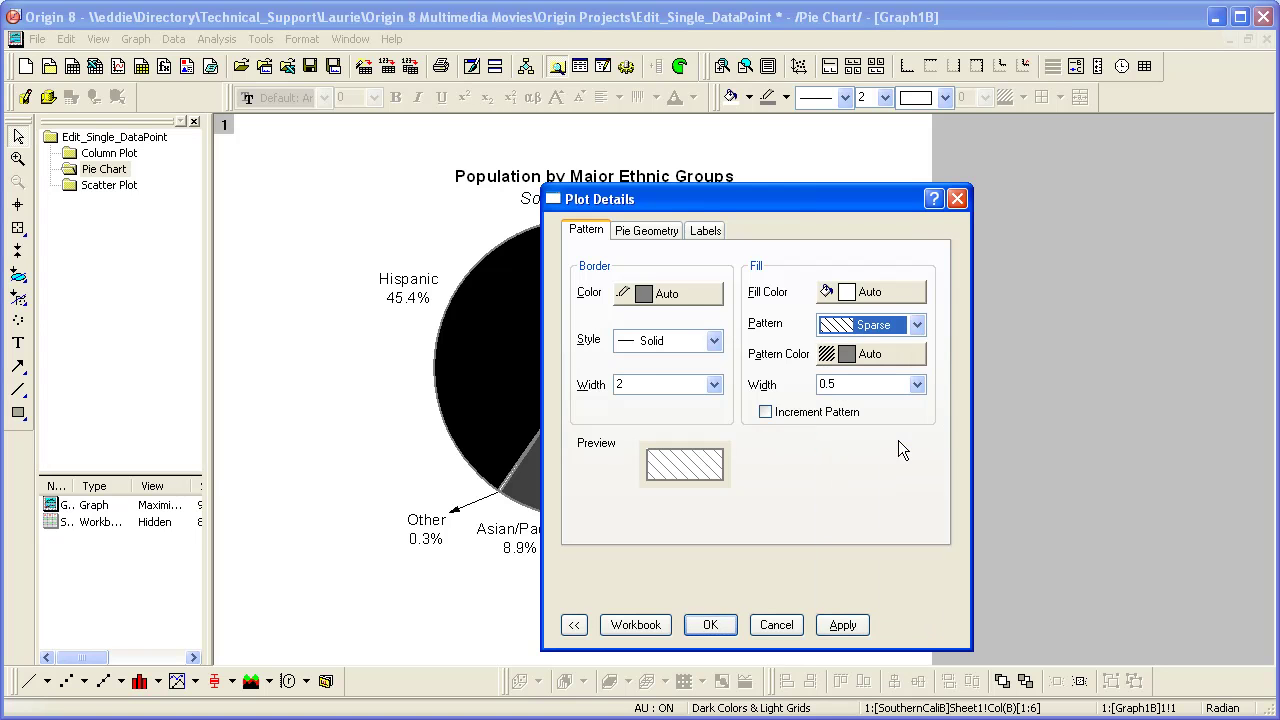
left_click(712, 624)
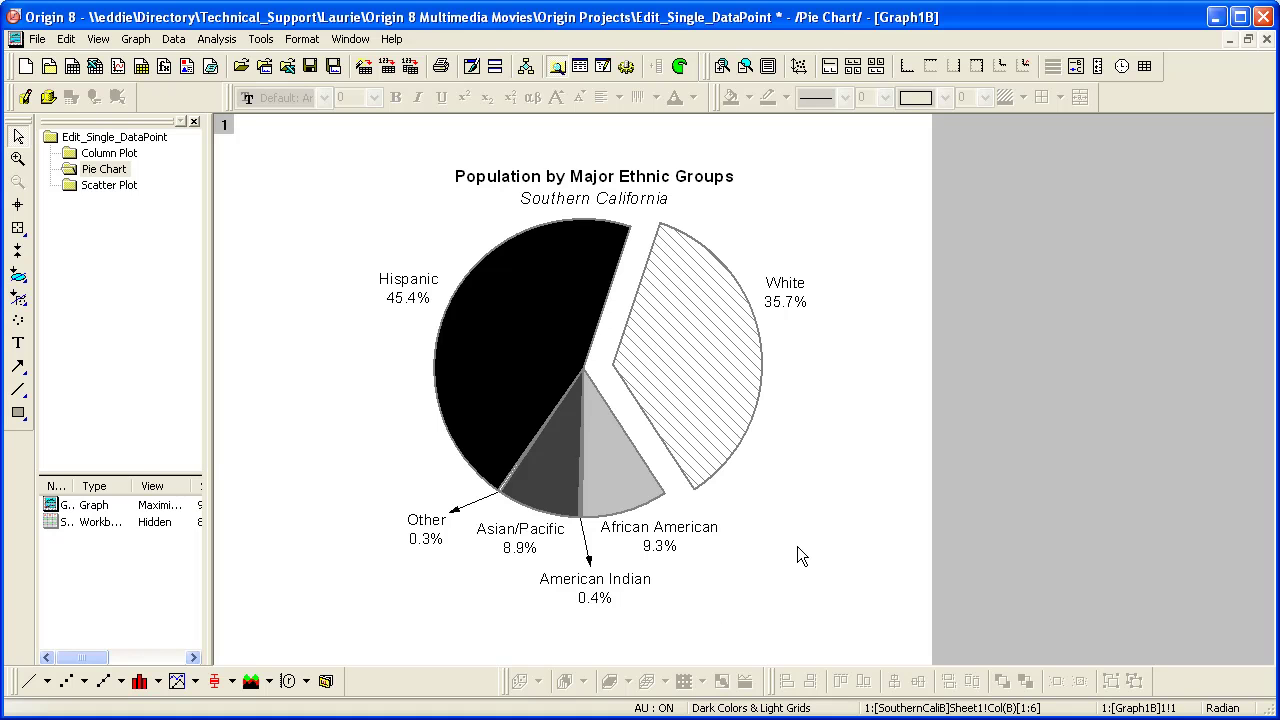